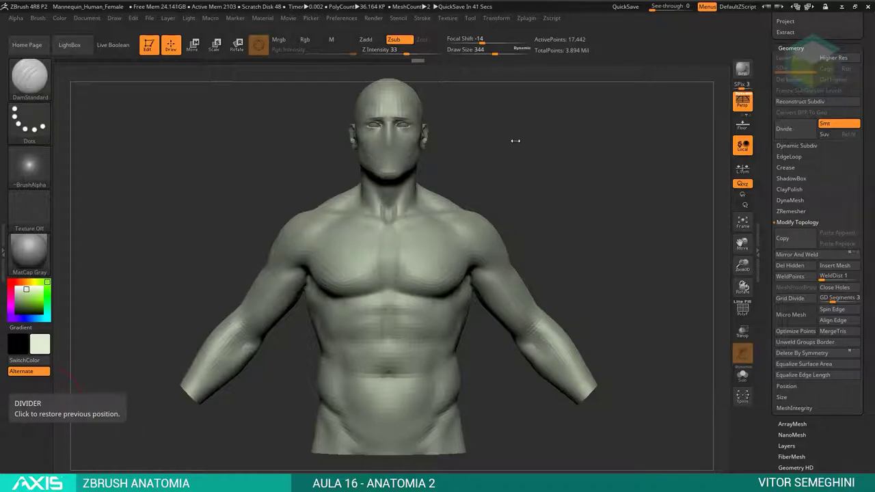
Step: Zoom in on the head and chest and reveal the SubTool list (10-CABECA, 09-CABECA1, PM3D_Sphere3D1_1)
left_click_drag(536, 146, 595, 203, "alt")
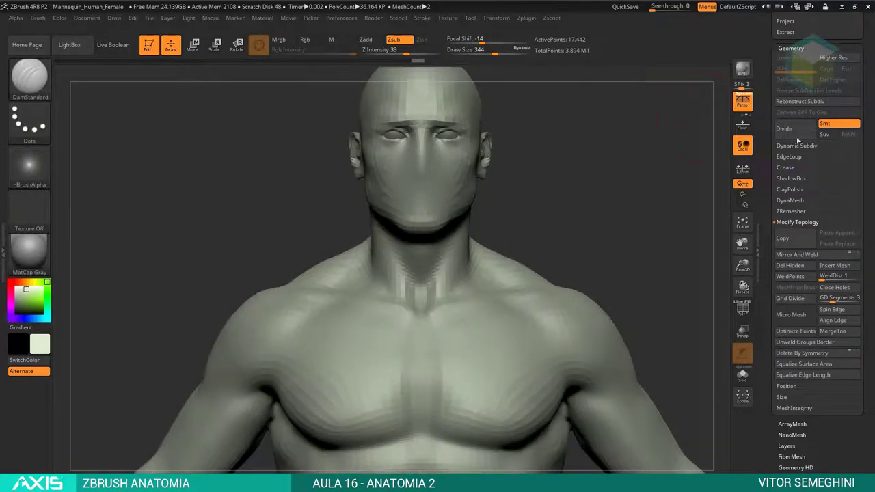
scroll(847, 140, "up", 3)
scroll(850, 147, "up", 3)
scroll(855, 166, "up", 3)
scroll(855, 166, "up", 1)
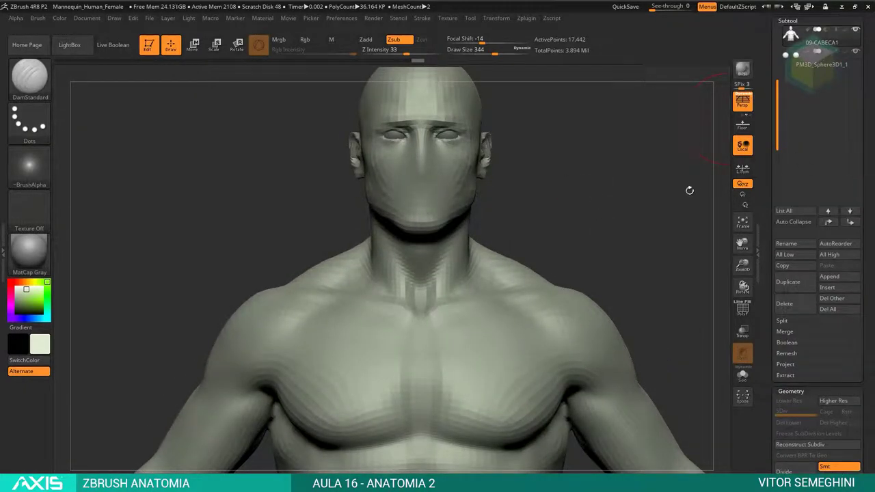
scroll(860, 102, "up", 3)
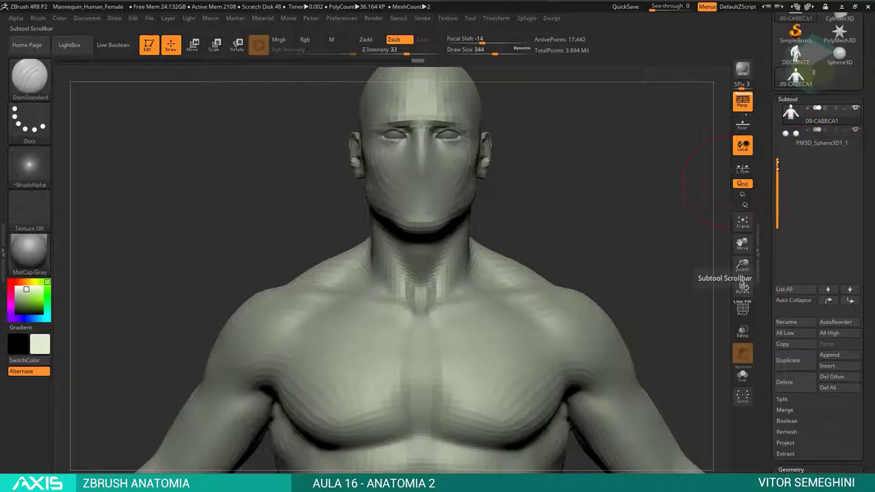
scroll(852, 123, "up", 1)
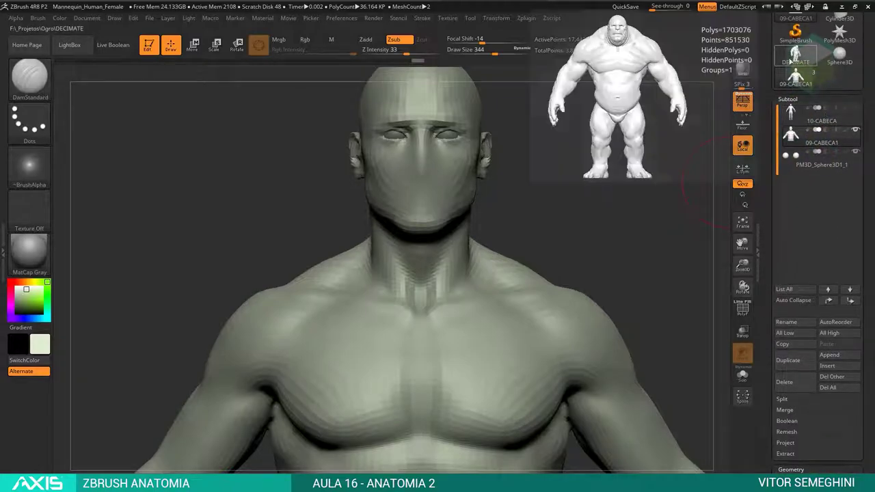
left_click(794, 55)
mouse_move(619, 189)
left_mouse_down()
mouse_move(595, 187)
mouse_move(670, 132)
mouse_move(608, 140)
left_mouse_up()
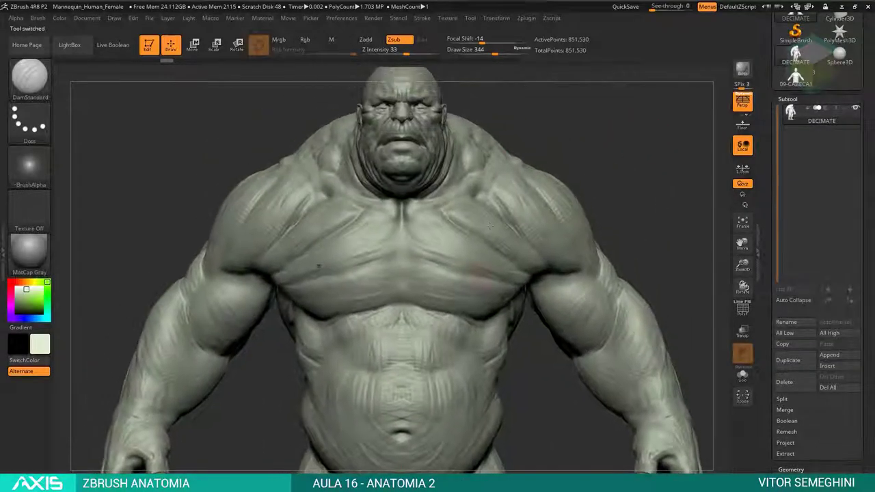
left_click_drag(589, 168, 519, 156)
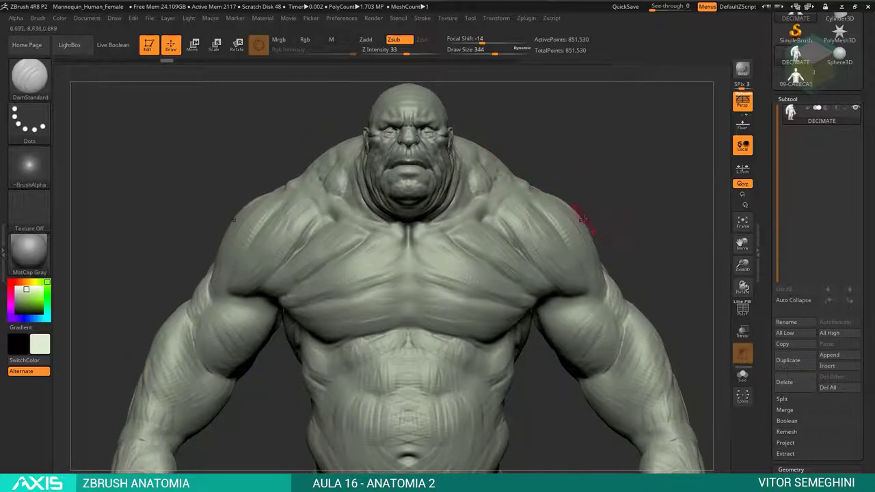
left_click_drag(582, 218, 583, 169)
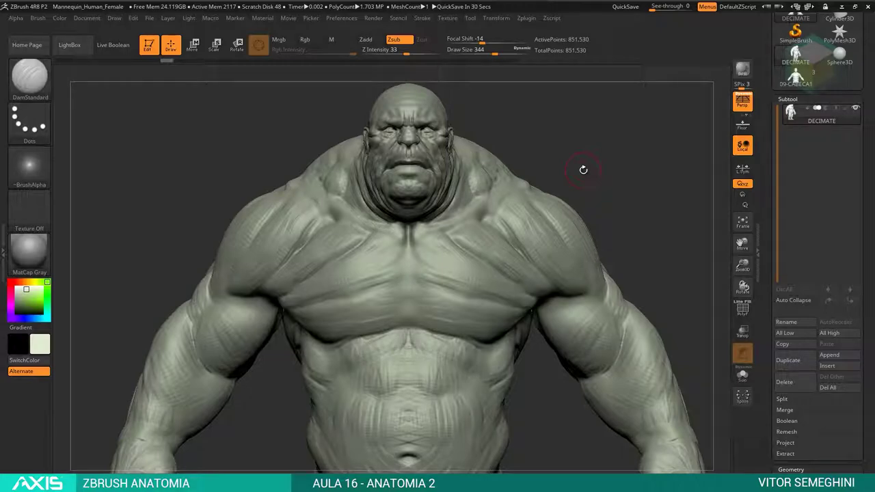
left_click(795, 77)
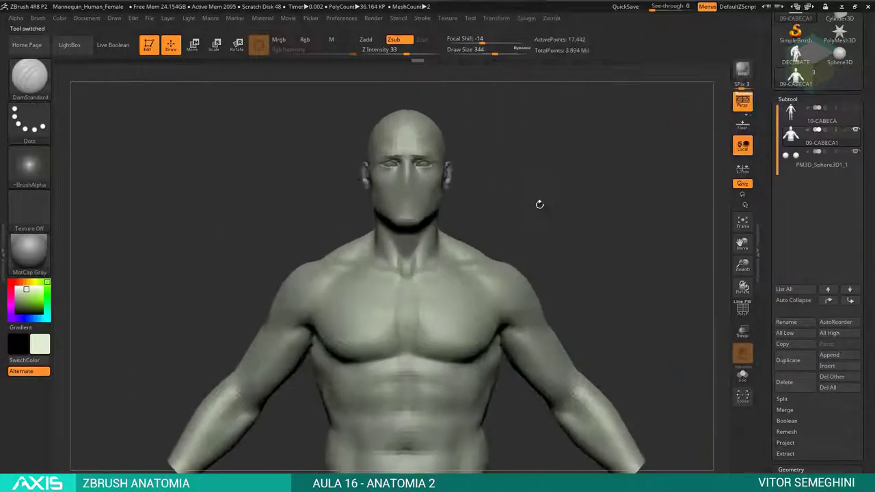
Step: Select the ClayBuildup brush in Zadd mode and turn the head to a three-quarter angle
mouse_move(539, 204)
left_mouse_down("alt")
mouse_move(535, 185)
mouse_move(579, 233)
left_mouse_up("alt")
key("b")
key("c")
key("b")
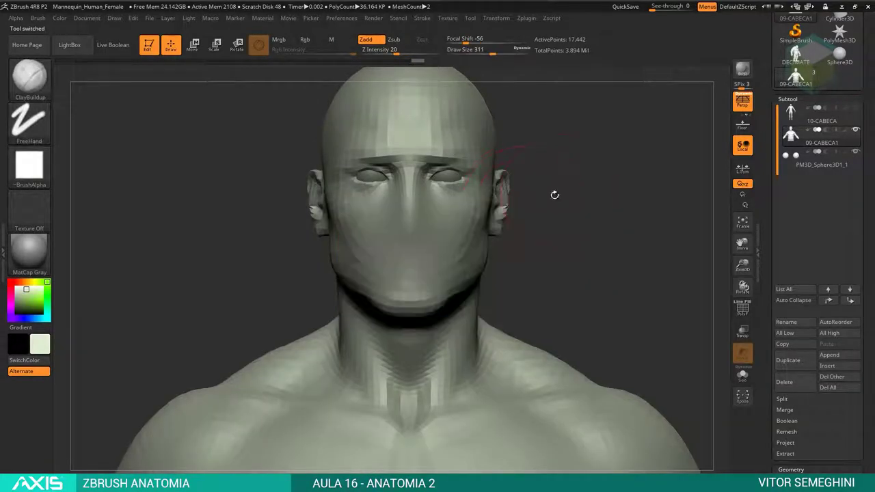
mouse_move(555, 194)
left_mouse_down()
mouse_move(609, 175)
mouse_move(523, 185)
left_mouse_up()
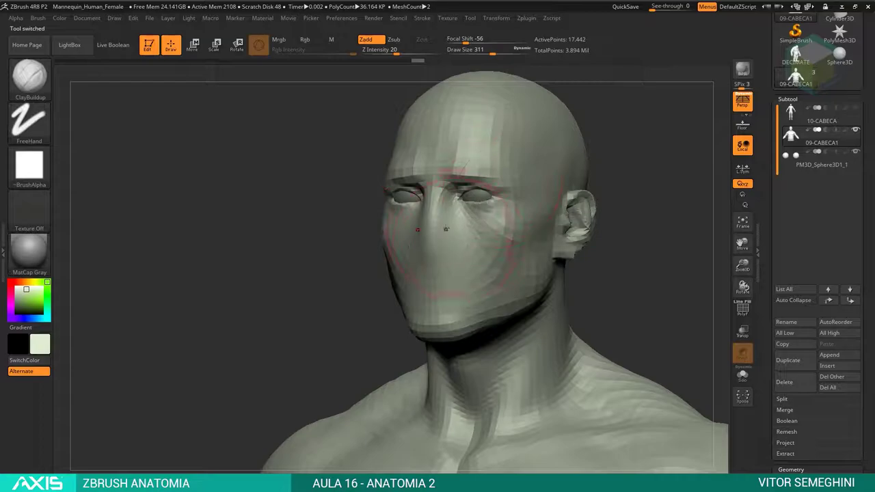
Step: Build up clay beside the nose, cheek, mouth and chin, checking from front and side
left_click_drag(446, 229, 460, 276)
left_click_drag(440, 219, 459, 304)
mouse_move(437, 263)
left_mouse_down()
mouse_move(458, 311)
mouse_move(438, 317)
left_mouse_up()
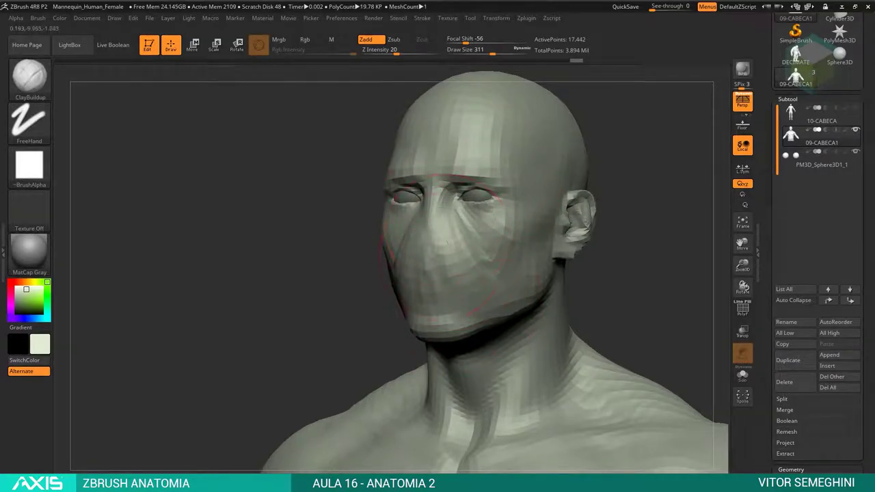
mouse_move(626, 166)
left_mouse_down()
mouse_move(565, 193)
mouse_move(525, 189)
left_mouse_up()
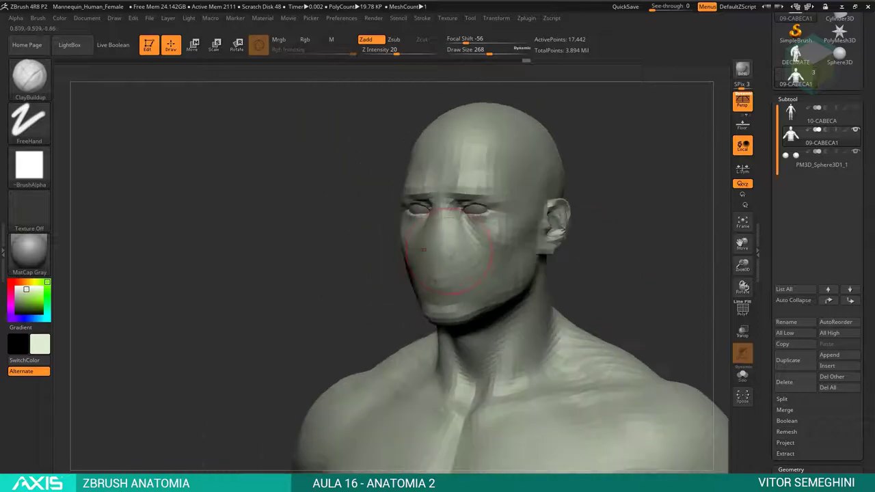
mouse_move(371, 287)
left_mouse_down()
mouse_move(485, 258)
mouse_move(447, 256)
left_mouse_up()
Step: Switch to the Move brush at Draw Size 453 and Z Intensity 51
key("b")
key("m")
key("v")
key("space")
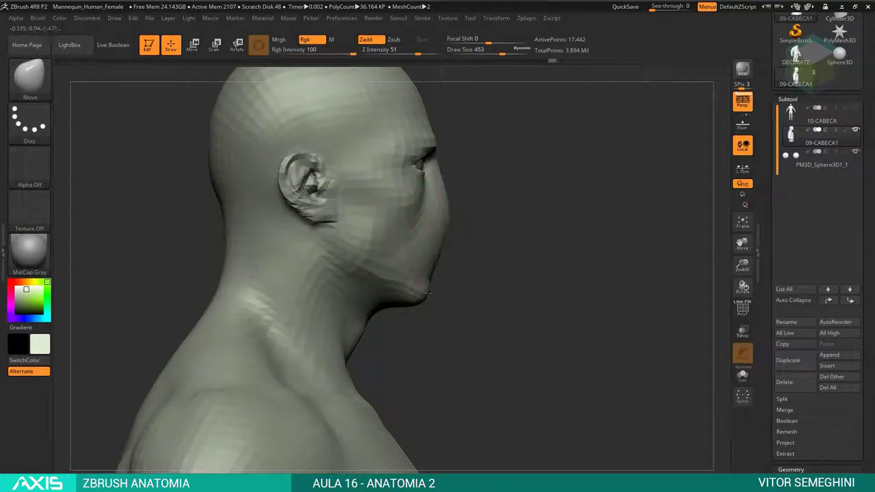
Step: Enlarge the Move brush Draw Size from 453 through 517 to 585 while zooming around the head
right_click_drag(423, 300, 424, 186, "ctrl")
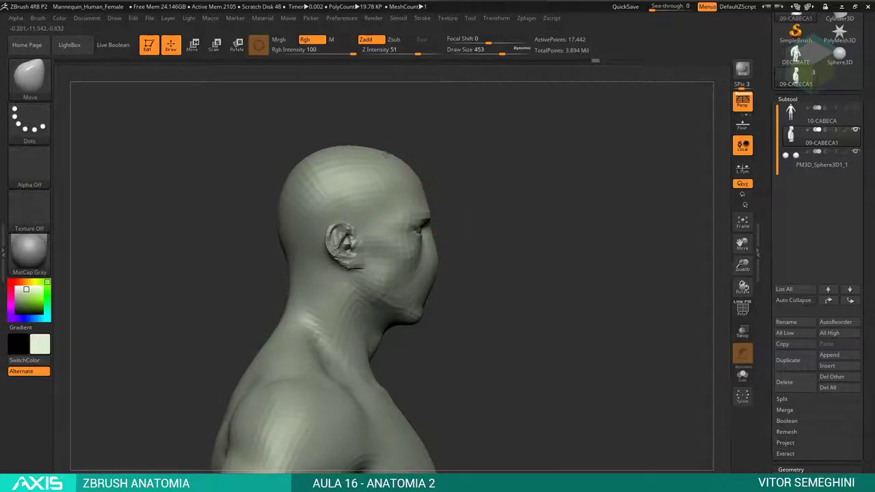
right_click_drag(492, 150, 482, 199, "ctrl")
key("space")
left_click_drag(472, 160, 490, 160)
right_click_drag(489, 164, 397, 142, "ctrl")
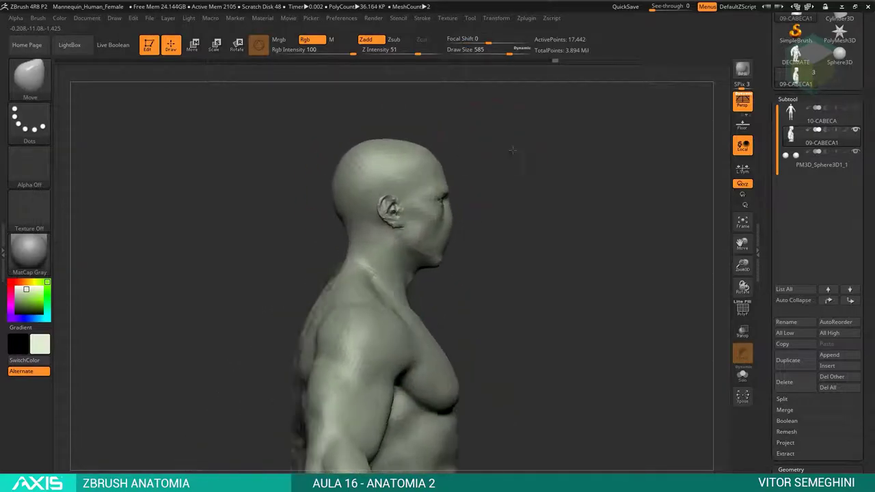
Step: Orbit around the whole torso and bring the Move brush Draw Size down to 212
left_click_drag(480, 149, 518, 148)
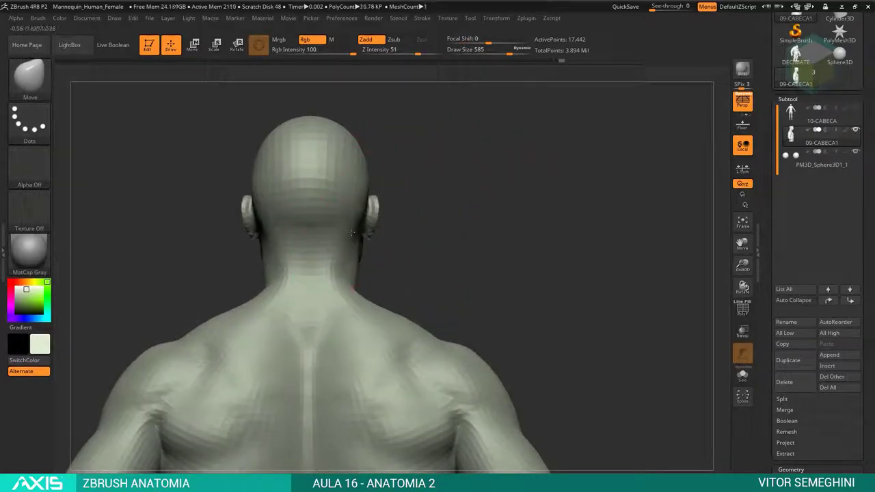
mouse_move(401, 188)
left_mouse_down()
mouse_move(504, 162)
mouse_move(485, 150)
mouse_move(422, 198)
mouse_move(410, 254)
mouse_move(439, 176)
left_mouse_up()
right_click(410, 254)
right_click(425, 220)
key("f")
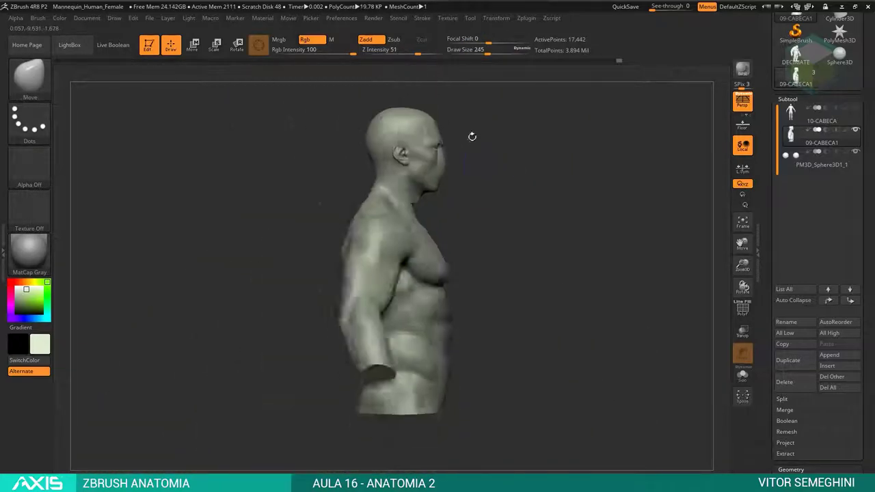
mouse_move(471, 135)
left_mouse_down()
mouse_move(494, 143)
mouse_move(501, 179)
mouse_move(525, 185)
mouse_move(468, 194)
mouse_move(478, 194)
left_mouse_up()
right_click(492, 181)
right_click(503, 194)
right_click(503, 194)
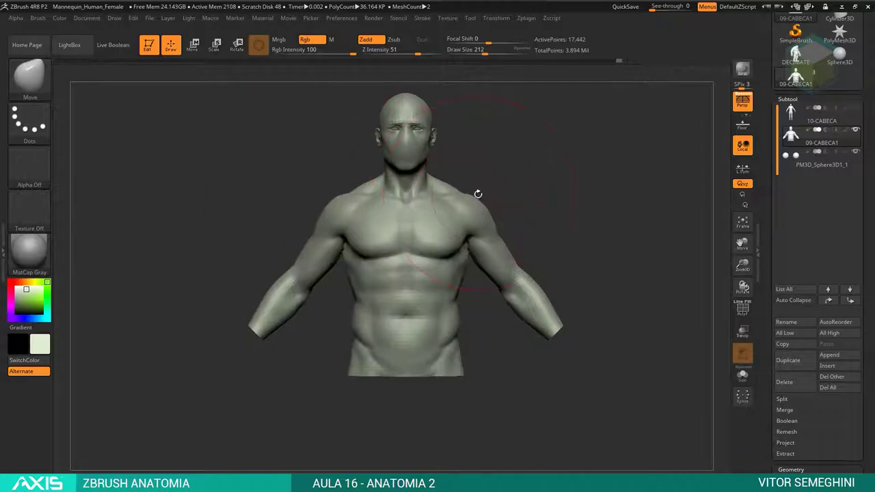
Step: Resize the Move brush from 212 to 172 and then 112 while checking front and side views
mouse_move(345, 246)
left_mouse_down()
mouse_move(472, 184)
mouse_move(451, 195)
left_mouse_up()
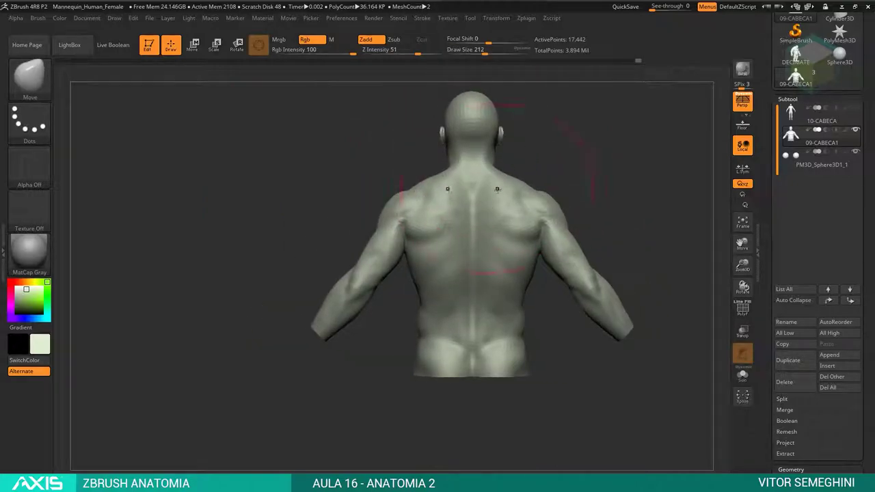
left_click_drag(533, 175, 513, 224)
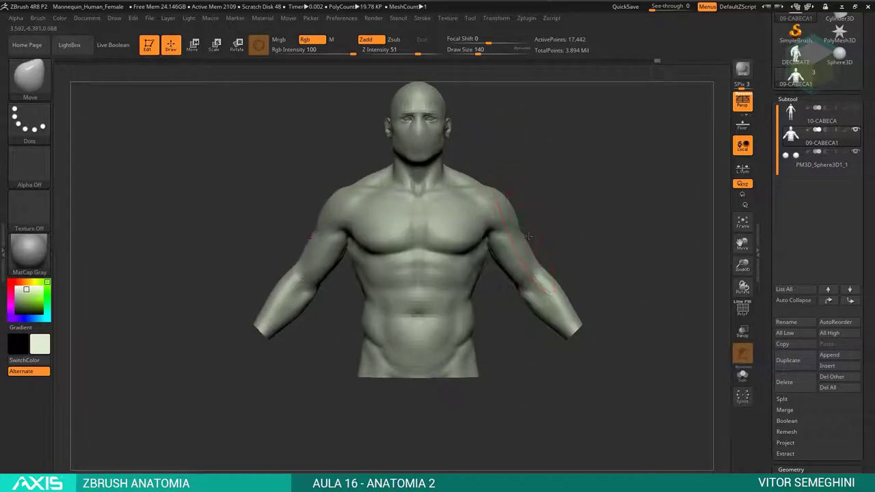
key("space")
mouse_move(516, 224)
left_mouse_down()
mouse_move(548, 203)
mouse_move(533, 190)
mouse_move(614, 181)
left_mouse_up()
key("f")
key("space")
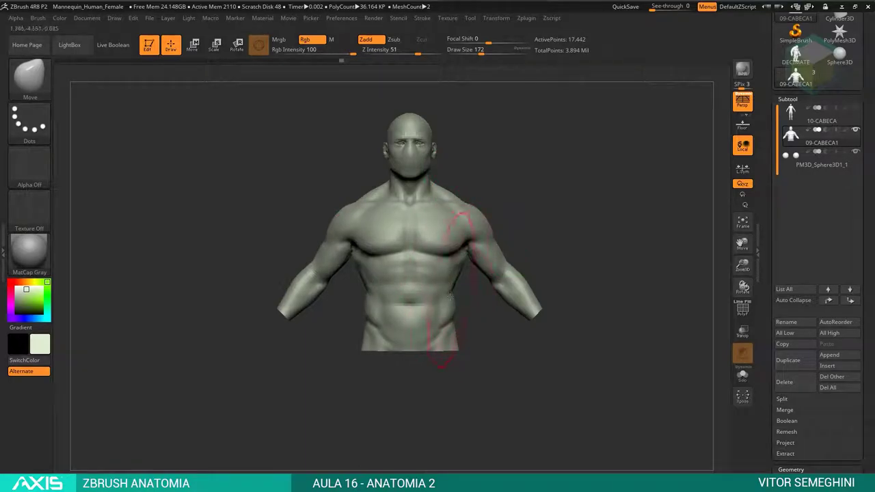
mouse_move(521, 212)
left_mouse_down()
mouse_move(572, 191)
mouse_move(547, 197)
mouse_move(539, 154)
mouse_move(514, 209)
left_mouse_up()
key("f")
key("space")
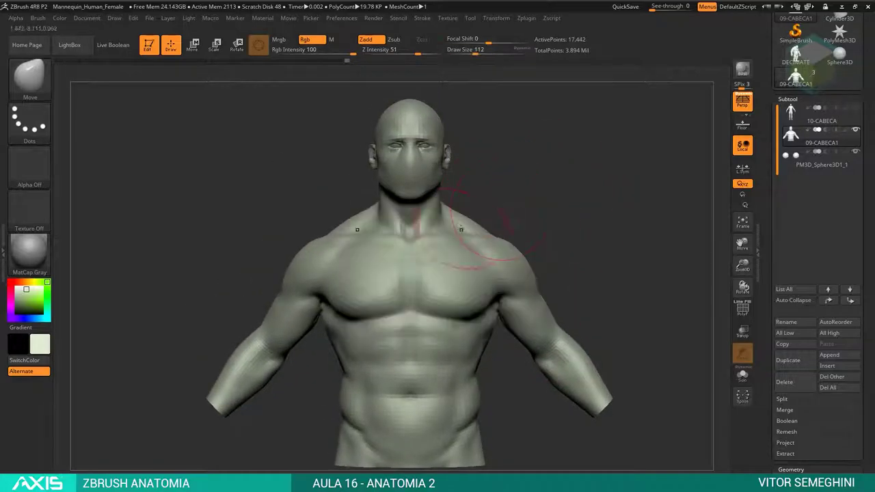
Step: Push the trapezius and upper back behind the neck at Draw Size 101, then enlarge to 132
left_click_drag(451, 220, 501, 213)
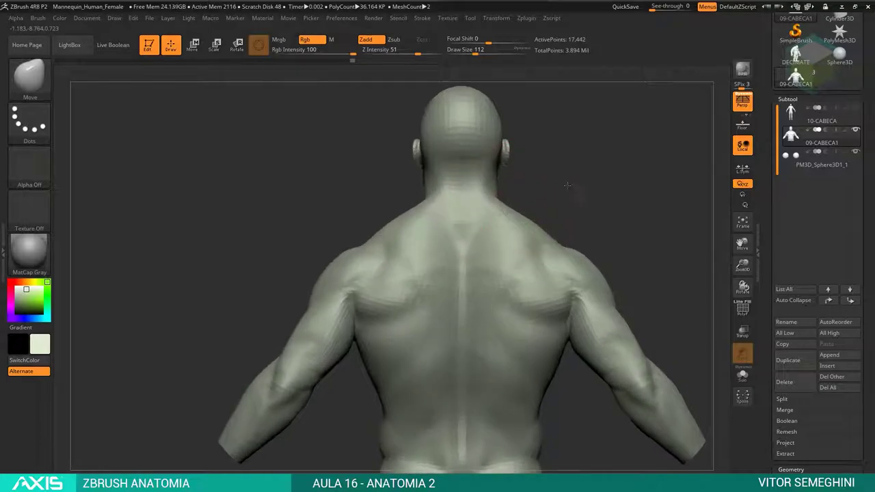
left_click_drag(532, 196, 423, 218)
key("space")
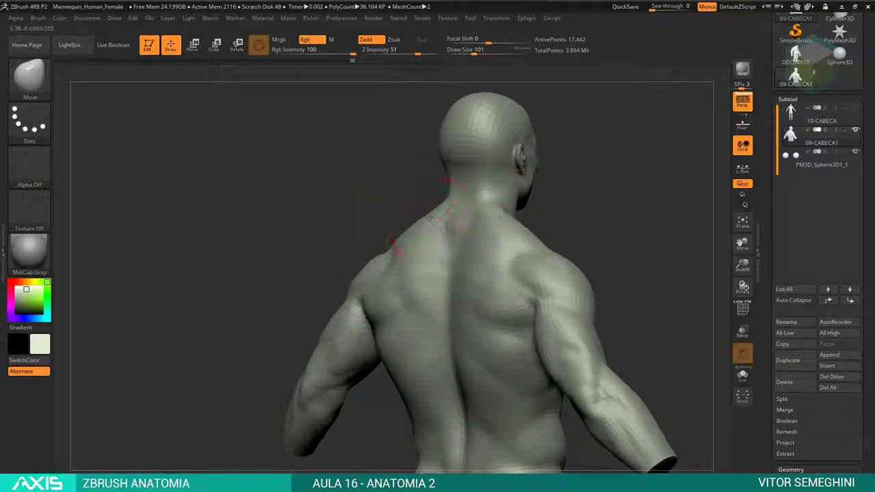
mouse_move(355, 205)
left_mouse_down()
mouse_move(483, 194)
mouse_move(496, 207)
mouse_move(457, 216)
mouse_move(453, 234)
left_mouse_up()
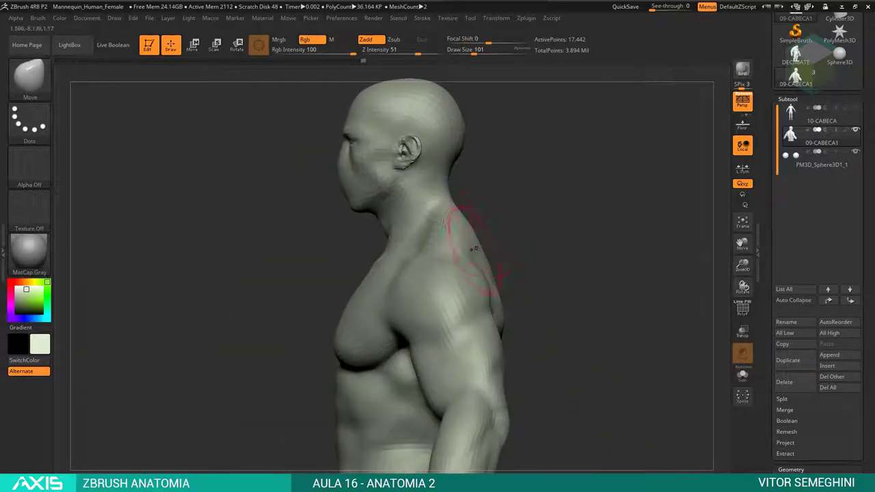
mouse_move(501, 234)
left_mouse_down()
mouse_move(492, 258)
mouse_move(519, 239)
mouse_move(511, 267)
left_mouse_up()
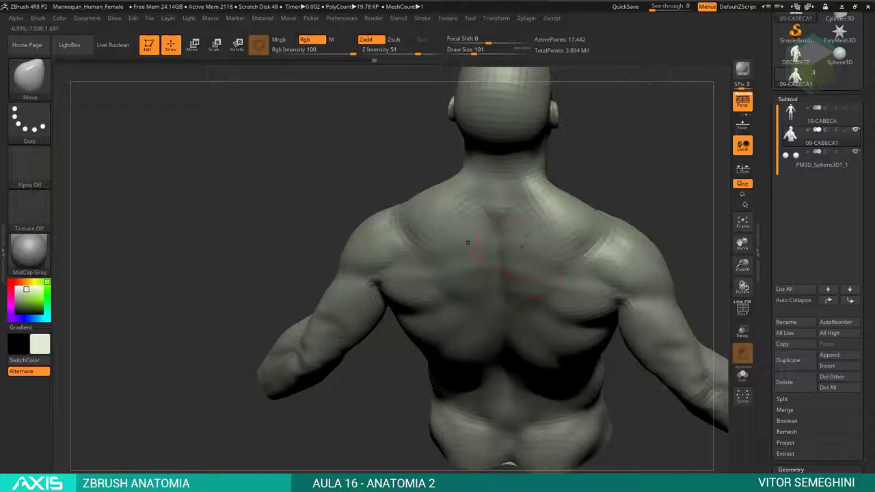
mouse_move(590, 175)
left_mouse_down()
mouse_move(608, 161)
mouse_move(622, 173)
mouse_move(545, 177)
mouse_move(537, 205)
left_mouse_up()
key("space")
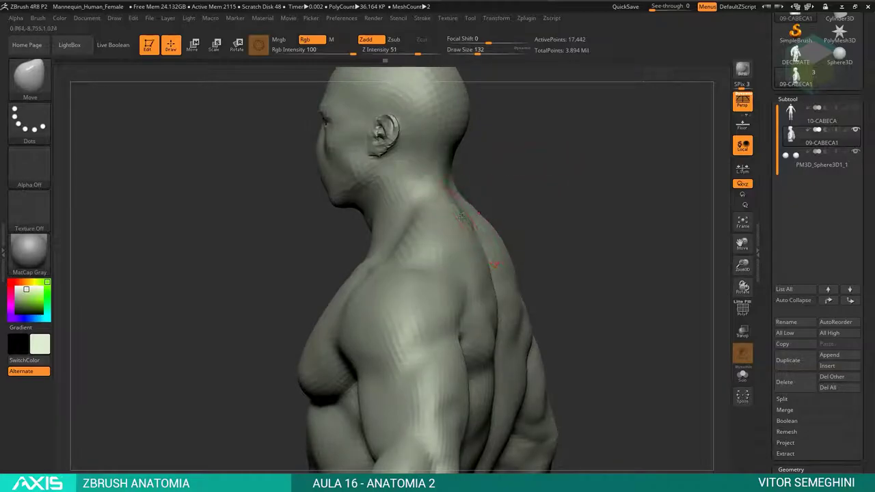
mouse_move(479, 255)
left_mouse_down()
mouse_move(540, 182)
mouse_move(538, 199)
mouse_move(566, 199)
mouse_move(558, 196)
left_mouse_up()
Step: Select the ClayBuildup brush at Z Intensity 20, Focal Shift -56, Draw Size 639
key("b")
key("c")
key("b")
key("space")
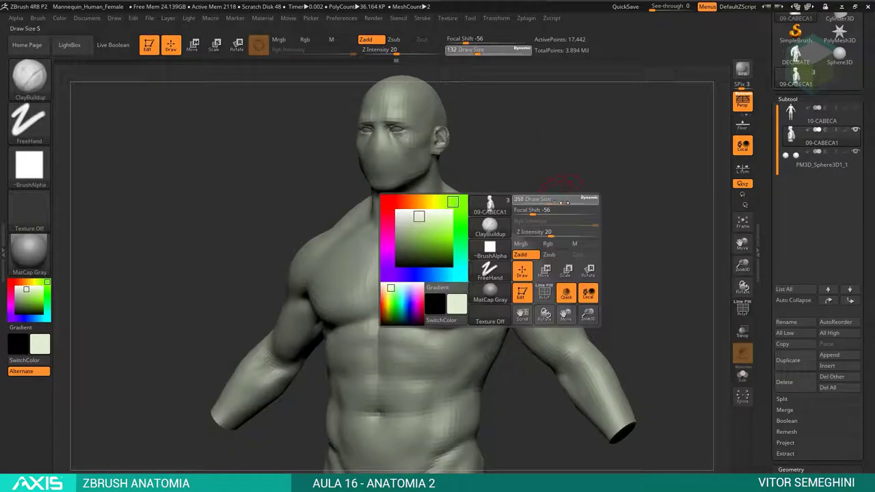
key("space")
mouse_move(566, 202)
left_mouse_down()
mouse_move(582, 203)
mouse_move(559, 190)
mouse_move(519, 212)
left_mouse_up()
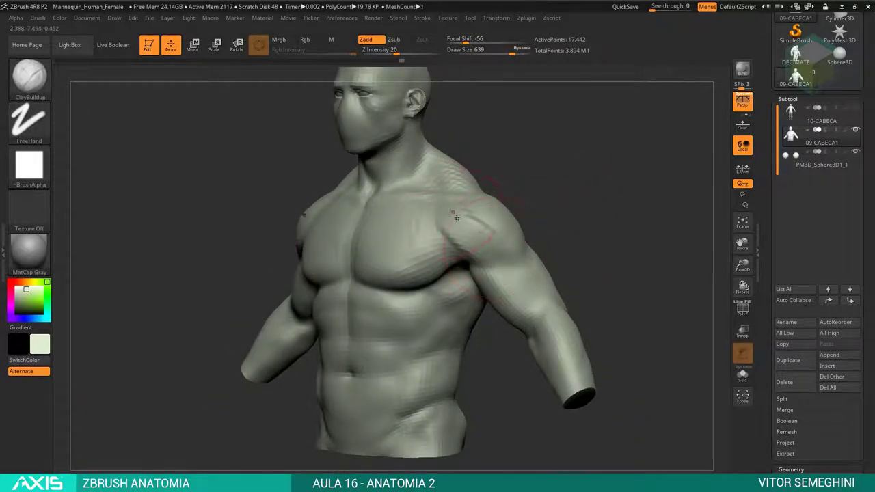
Step: Smooth the noisy shoulder surface into a cleaner deltoid with the Smooth brush at Z Intensity 100
key("space")
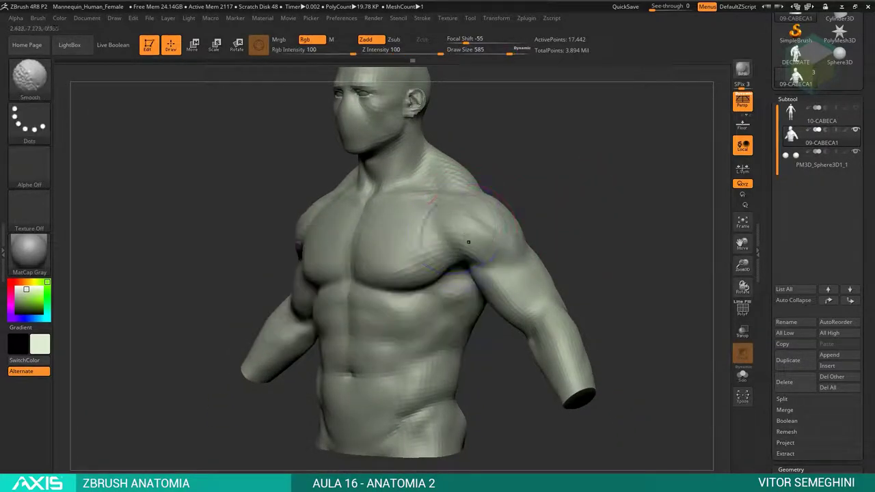
mouse_move(547, 205)
left_mouse_down("shift")
mouse_move(557, 202)
mouse_move(547, 195)
mouse_move(550, 204)
mouse_move(494, 251)
left_mouse_up("shift")
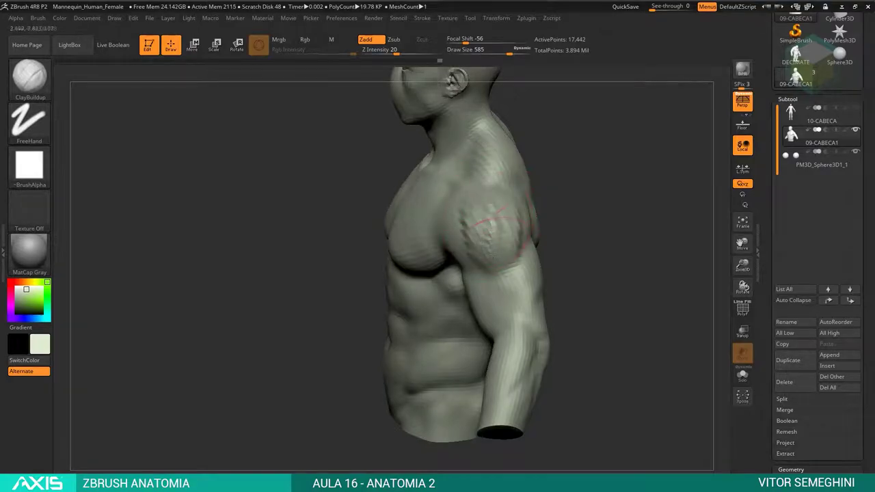
left_click_drag(516, 218, 482, 179, "shift")
mouse_move(523, 248)
left_mouse_down()
mouse_move(547, 205)
mouse_move(539, 129)
mouse_move(524, 120)
mouse_move(559, 171)
mouse_move(453, 241)
left_mouse_up()
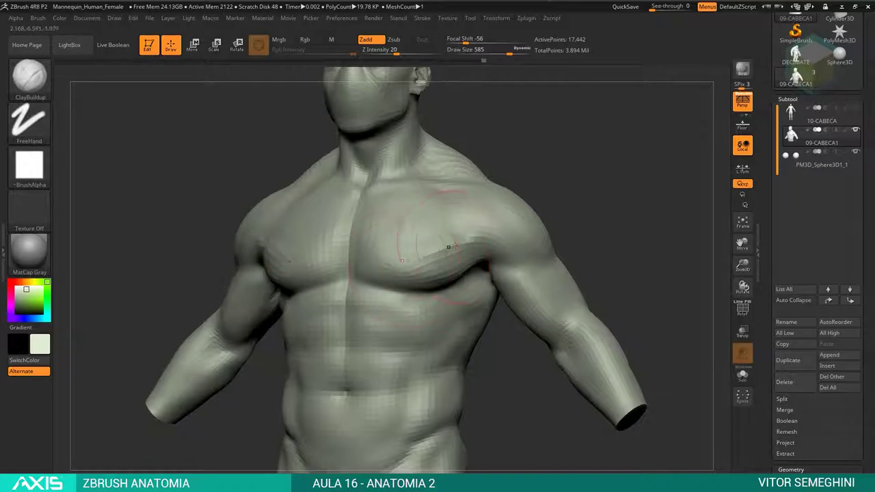
key("shift")
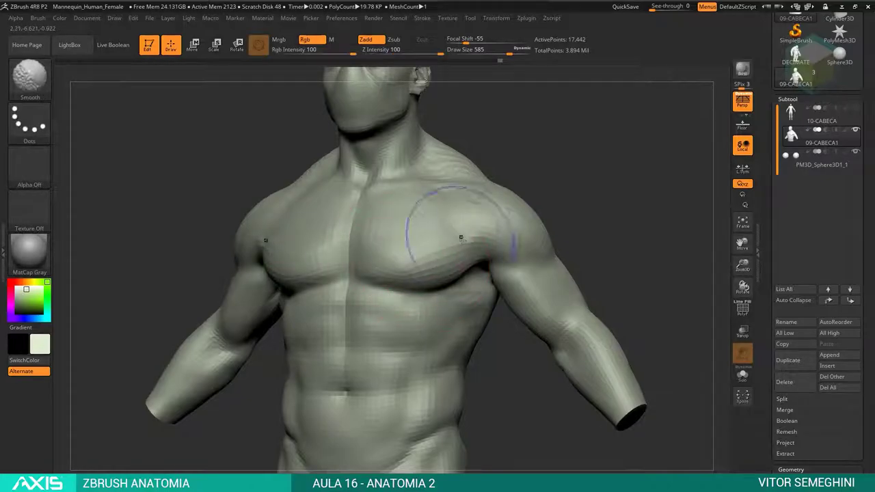
Step: Set the brush Draw Size from 286 to 331 for chest work
left_click_drag(416, 242, 500, 164, "shift")
key("space")
key("space")
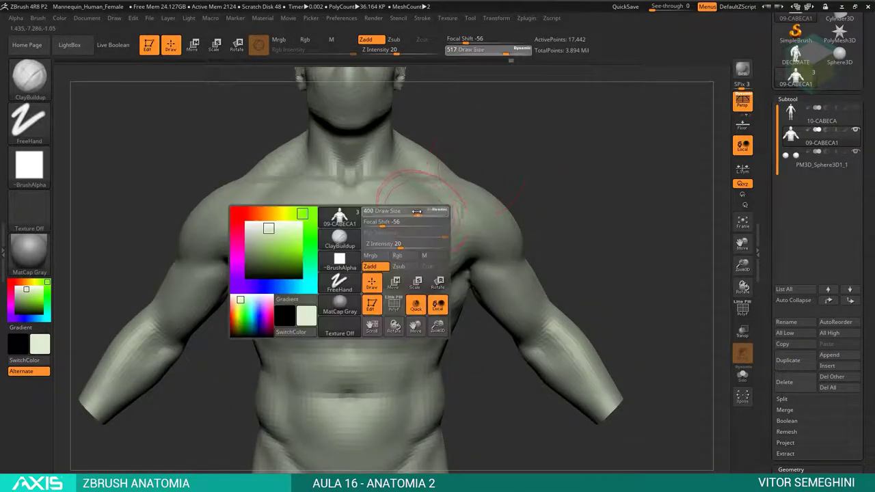
key("space")
left_click_drag(409, 246, 400, 254)
key("shift")
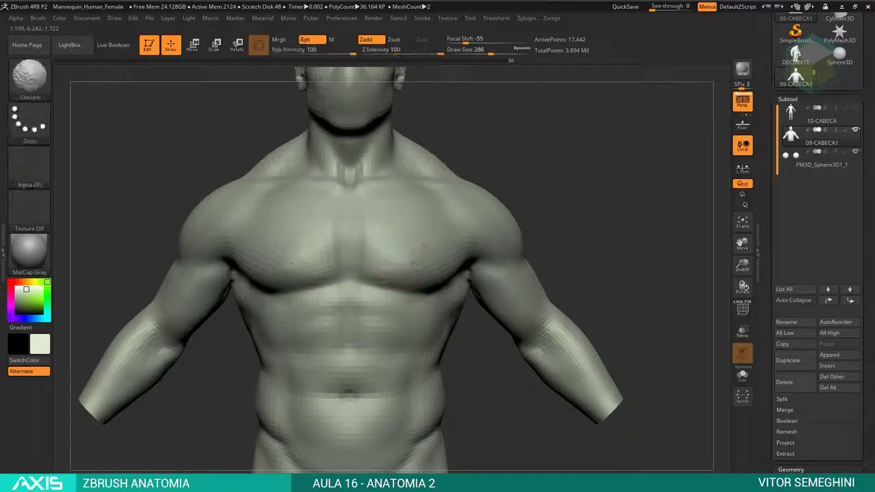
right_click_drag(413, 264, 392, 218, "ctrl")
key("space")
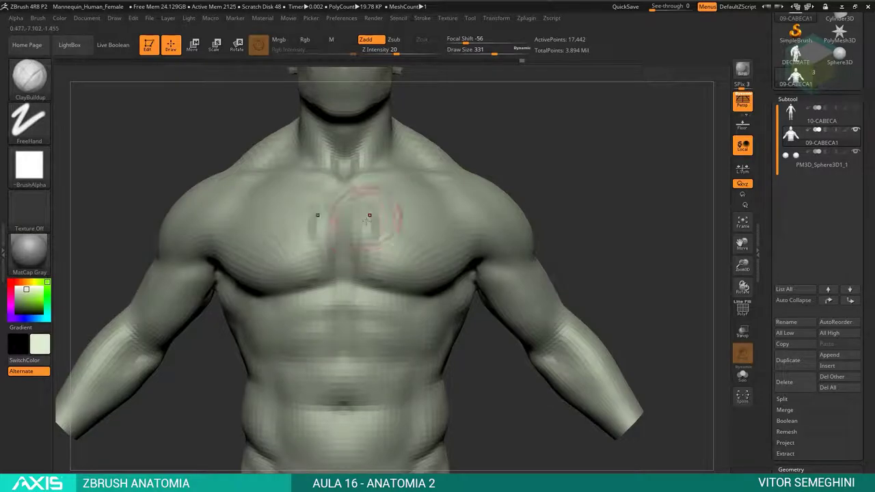
Step: Build up clay on the pectorals and collarbone area and Shift-smooth them into firmer forms
left_click_drag(388, 241, 371, 209, "shift")
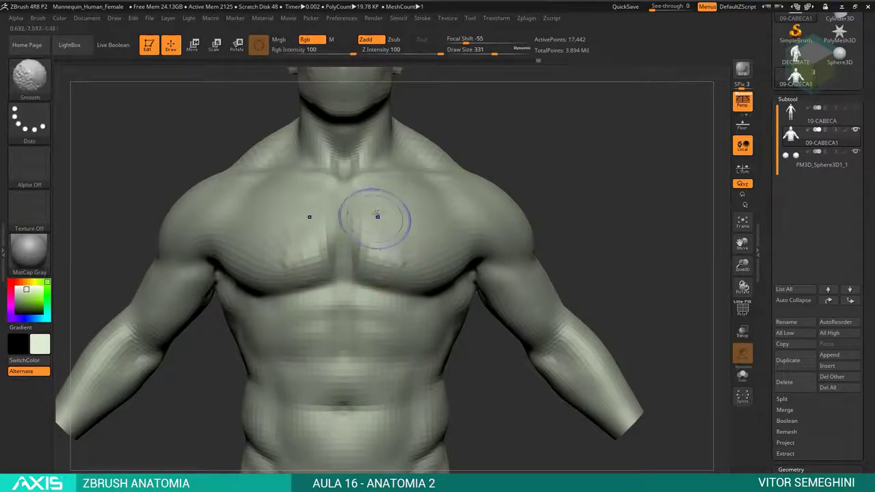
mouse_move(519, 143)
left_mouse_down()
mouse_move(501, 146)
mouse_move(429, 205)
left_mouse_up()
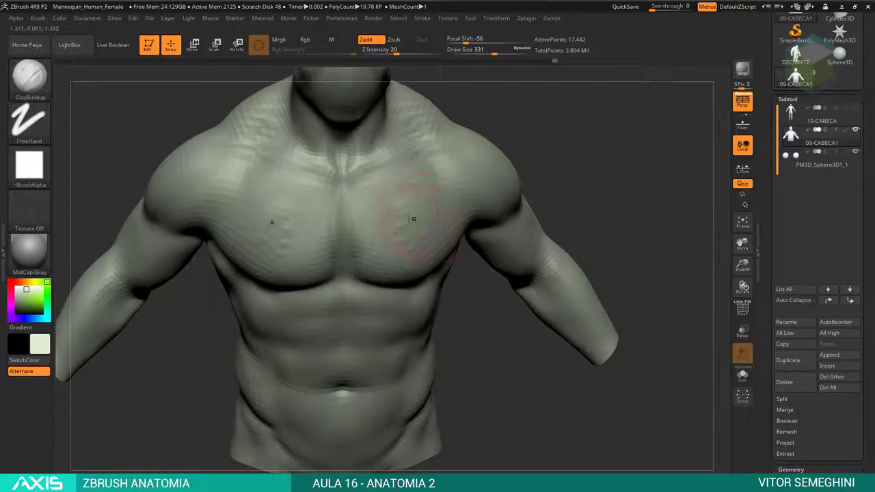
key("shift")
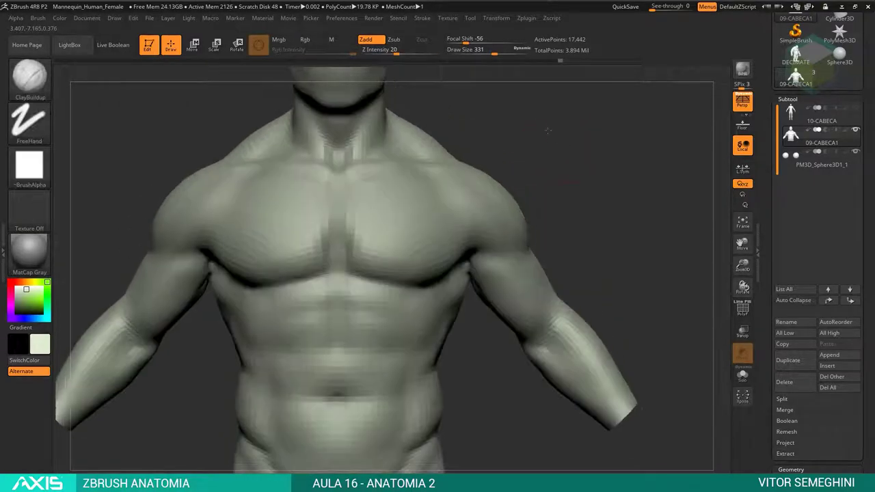
left_click_drag(554, 145, 547, 125, "alt")
key("f")
left_click_drag(642, 225, 482, 215)
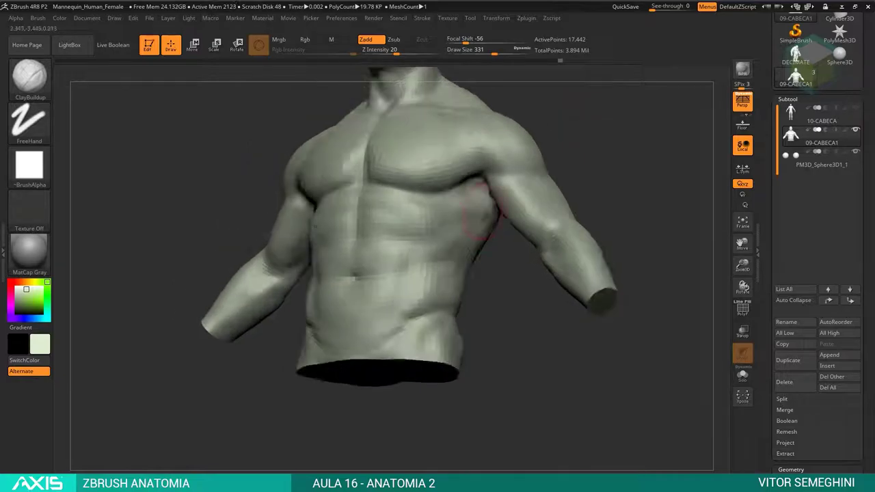
key("shift")
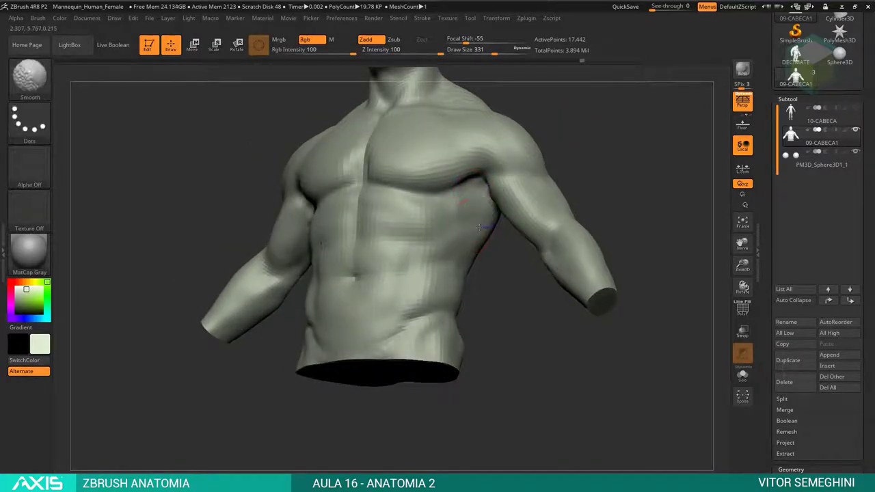
left_click_drag(494, 259, 556, 157, "shift")
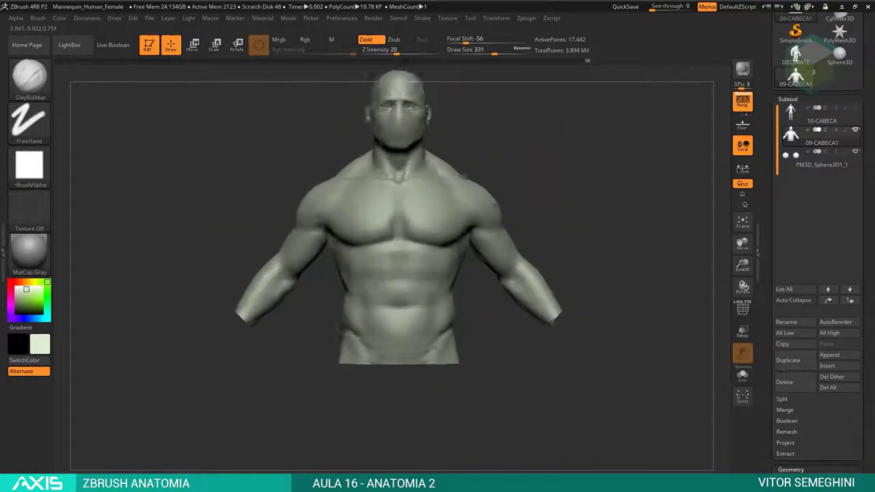
Step: Turn the torso to a side profile and select the Move brush
left_click_drag(565, 196, 559, 194)
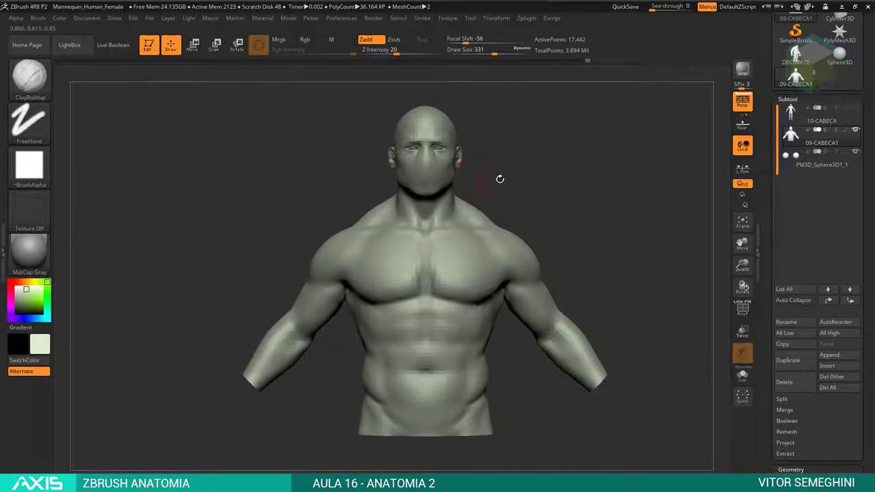
left_click_drag(499, 180, 500, 147)
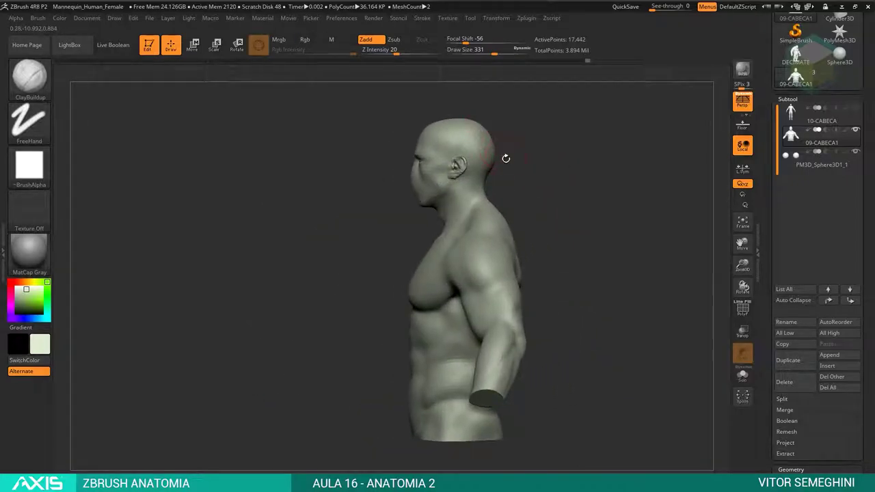
left_click_drag(521, 163, 482, 149)
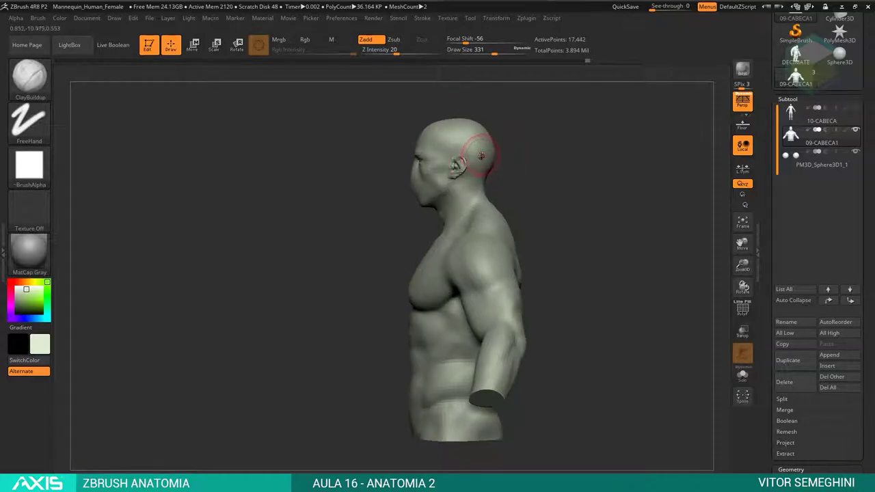
key("b")
key("m")
key("v")
key("space")
Step: Reshape the top and back of the skull in side profile with Draw Size lowered to 97
mouse_move(460, 154)
left_mouse_down()
mouse_move(483, 163)
mouse_move(444, 153)
left_mouse_up()
key("space")
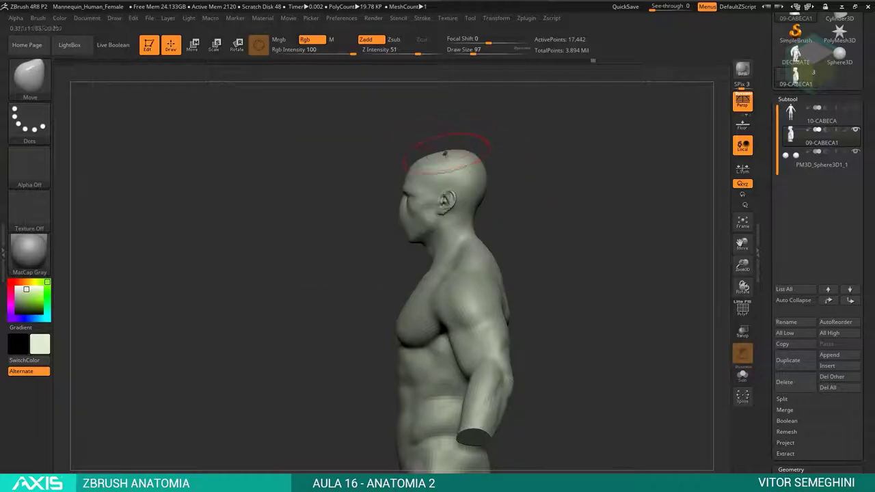
mouse_move(533, 166)
left_mouse_down("shift")
mouse_move(558, 152)
mouse_move(548, 182)
mouse_move(572, 198)
mouse_move(552, 176)
mouse_move(536, 121)
mouse_move(547, 177)
mouse_move(572, 194)
mouse_move(573, 179)
mouse_move(562, 191)
left_mouse_up("shift")
key("ctrl")
Step: Mask the torso with a smaller brush, checking the shoulder from back, side and front
key("space")
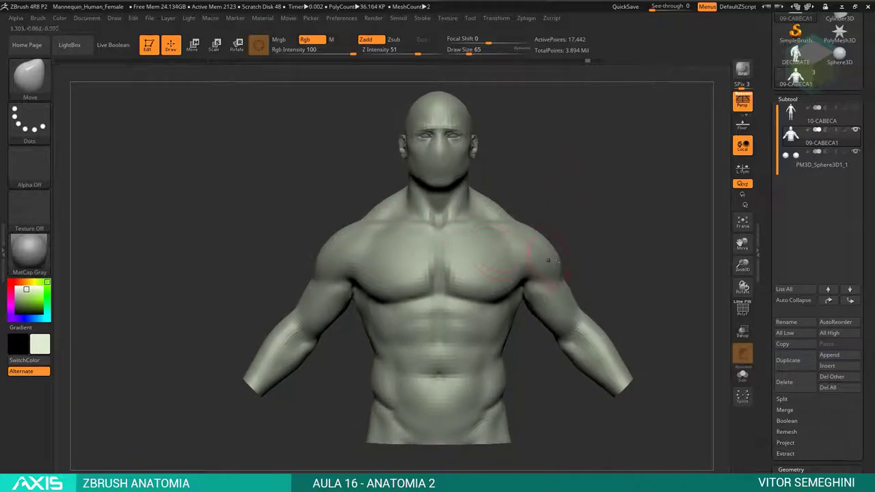
scroll(534, 255, "down", 2)
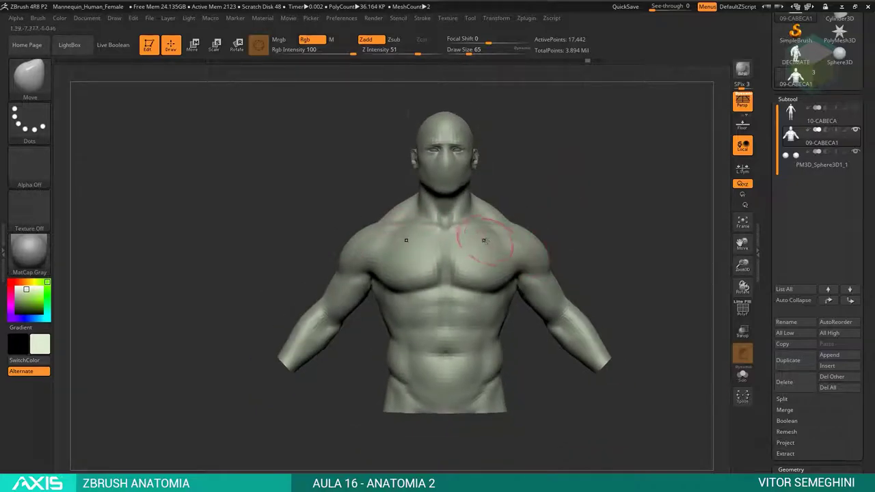
mouse_move(538, 212)
left_mouse_down()
mouse_move(514, 189)
mouse_move(599, 180)
left_mouse_up()
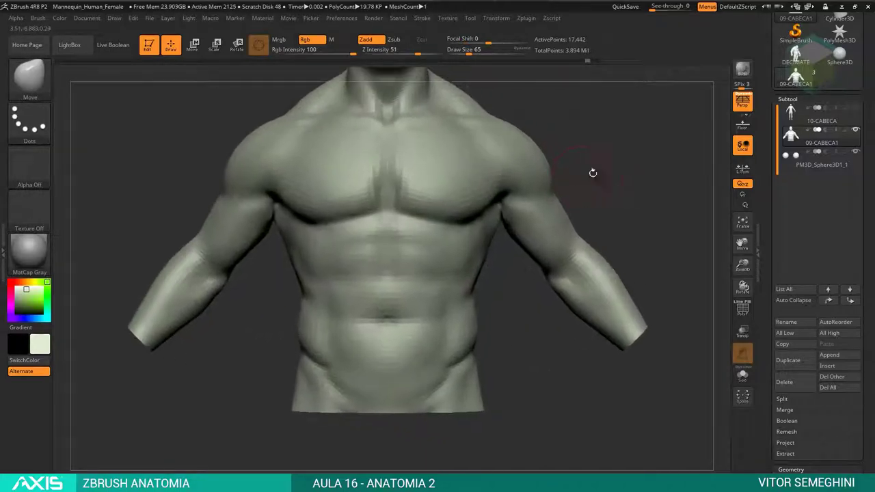
left_click_drag(656, 205, 613, 228)
mouse_move(562, 245)
left_mouse_down()
mouse_move(649, 226)
mouse_move(519, 265)
mouse_move(521, 197)
mouse_move(431, 209)
left_mouse_up()
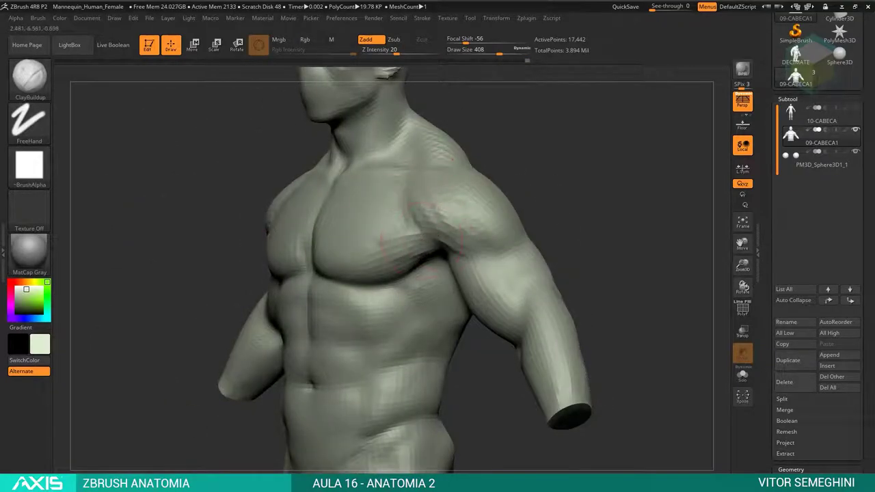
mouse_move(424, 239)
left_mouse_down()
mouse_move(410, 225)
mouse_move(449, 210)
left_mouse_up()
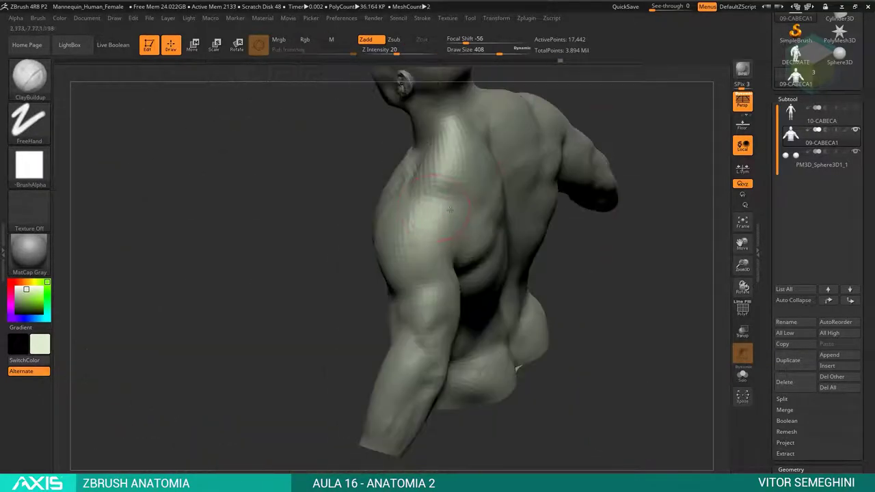
mouse_move(425, 265)
left_mouse_down("shift")
mouse_move(383, 223)
mouse_move(462, 236)
left_mouse_up("shift")
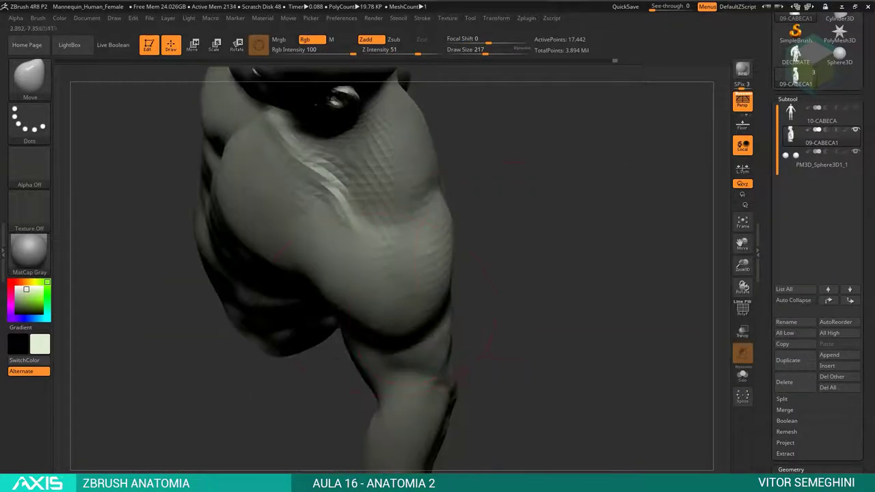
left_click_drag(547, 328, 361, 218)
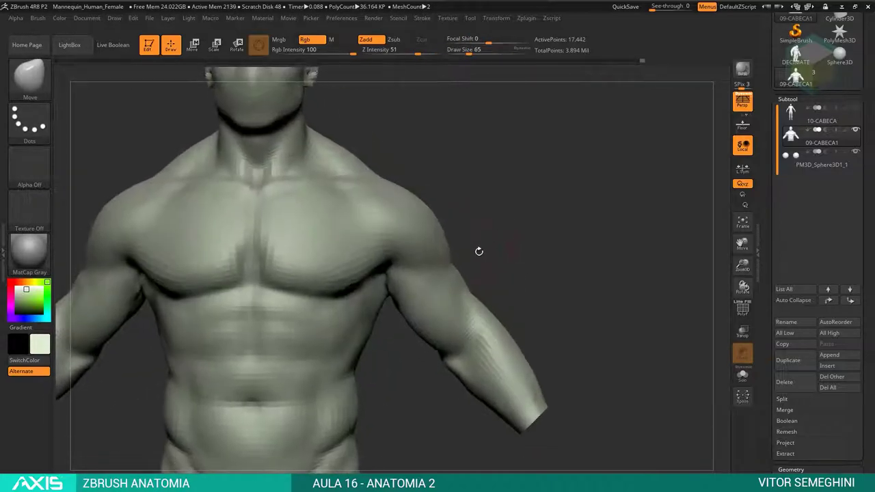
mouse_move(509, 194)
left_mouse_down()
mouse_move(449, 273)
mouse_move(499, 256)
left_mouse_up()
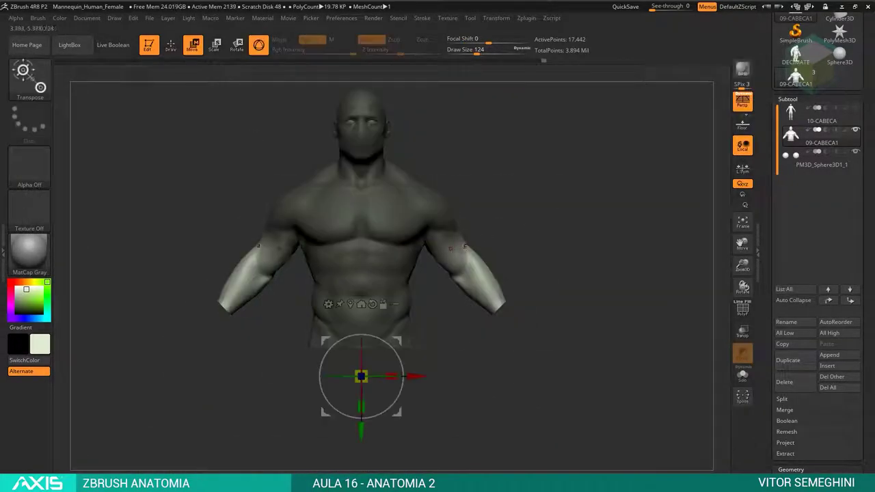
Step: Rotate the arms slightly toward the torso with Transpose, then clear the torso mask
left_click_drag(482, 280, 490, 290)
left_click(537, 230, "ctrl")
key("q")
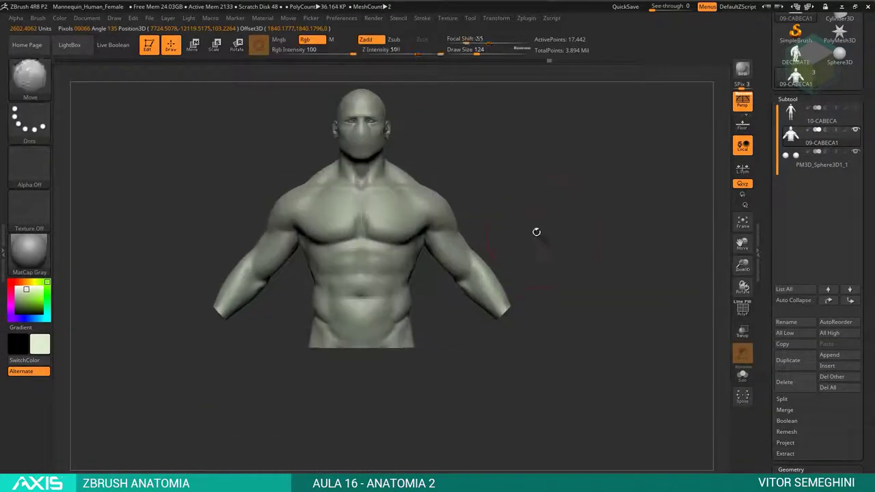
key("space")
mouse_move(615, 273)
left_mouse_down()
mouse_move(416, 274)
mouse_move(453, 242)
mouse_move(418, 232)
left_mouse_up()
Step: Smooth out the clay stroke marks across the upper and mid-back
key("b")
key("c")
key("b")
mouse_move(632, 121)
left_mouse_down()
mouse_move(461, 265)
mouse_move(556, 235)
mouse_move(455, 293)
mouse_move(488, 238)
mouse_move(440, 221)
mouse_move(449, 230)
left_mouse_up()
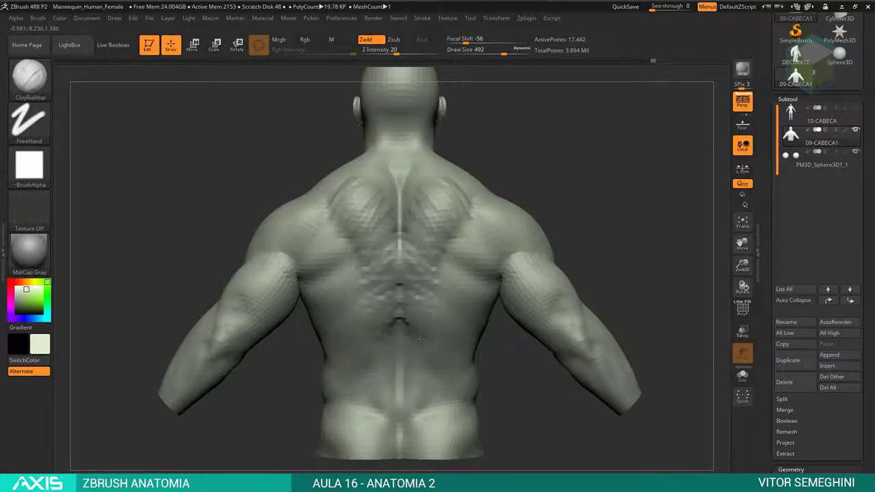
left_click_drag(403, 279, 412, 308, "shift")
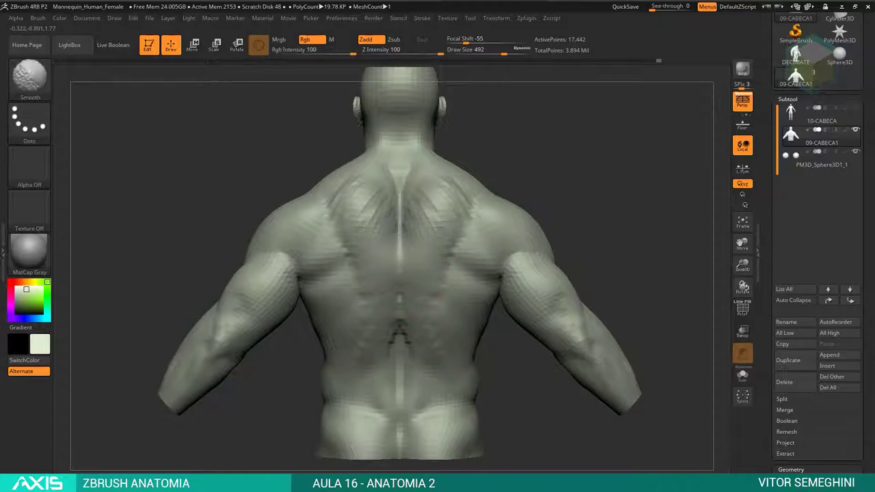
left_click_drag(501, 208, 441, 277)
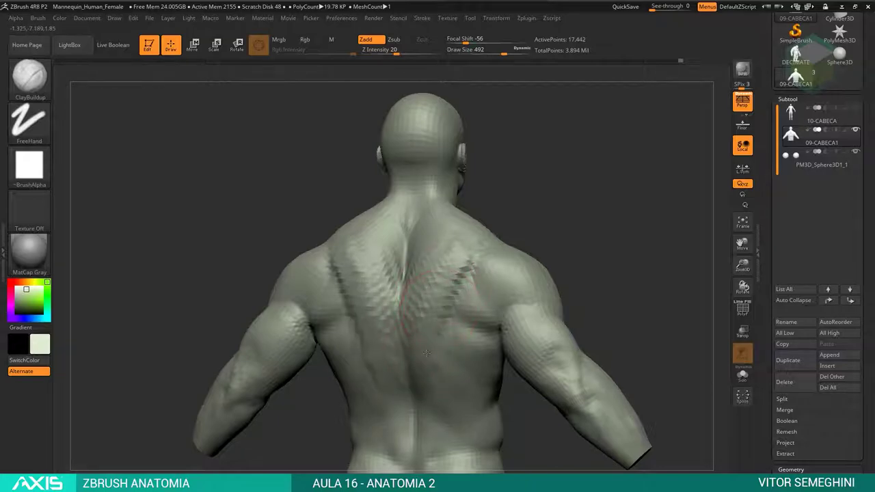
left_click_drag(422, 323, 437, 259, "shift")
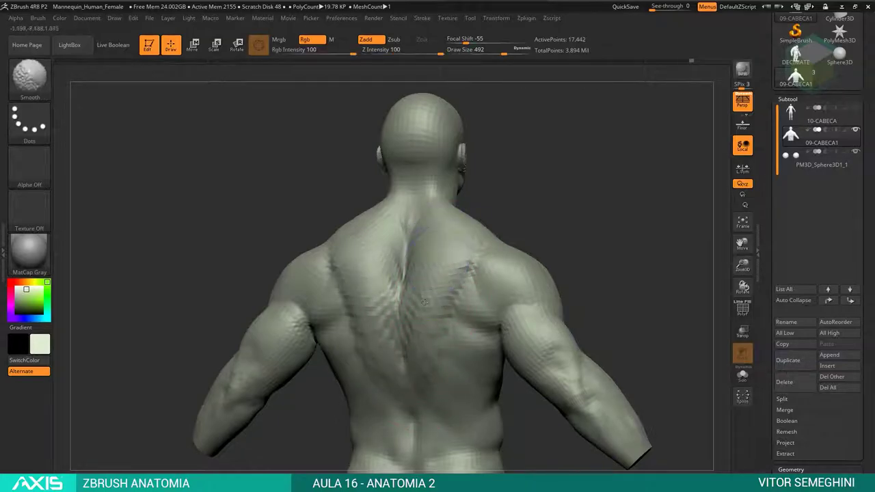
mouse_move(656, 178)
left_mouse_down()
mouse_move(615, 205)
mouse_move(402, 226)
mouse_move(420, 244)
left_mouse_up()
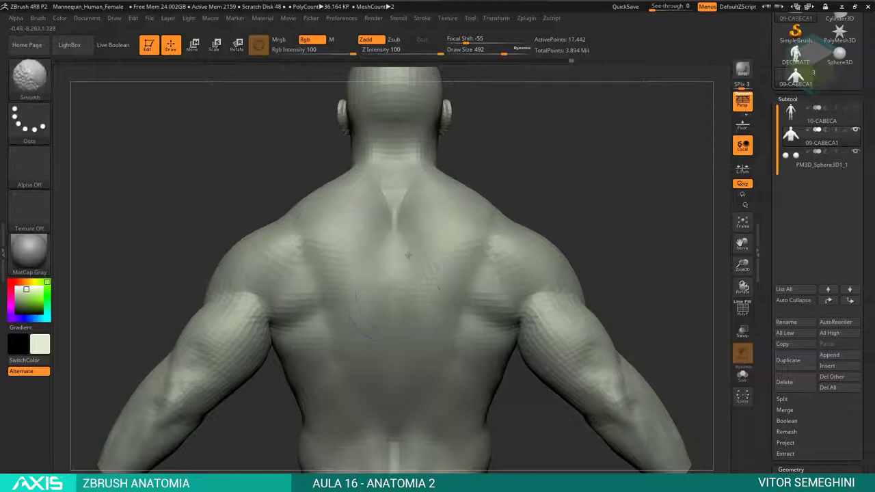
mouse_move(602, 205)
left_mouse_down("alt")
mouse_move(483, 164)
mouse_move(504, 186)
left_mouse_up("alt")
Step: Select the DamStandard brush in Zsub mode for carving the spine groove
key("b")
key("d")
key("s")
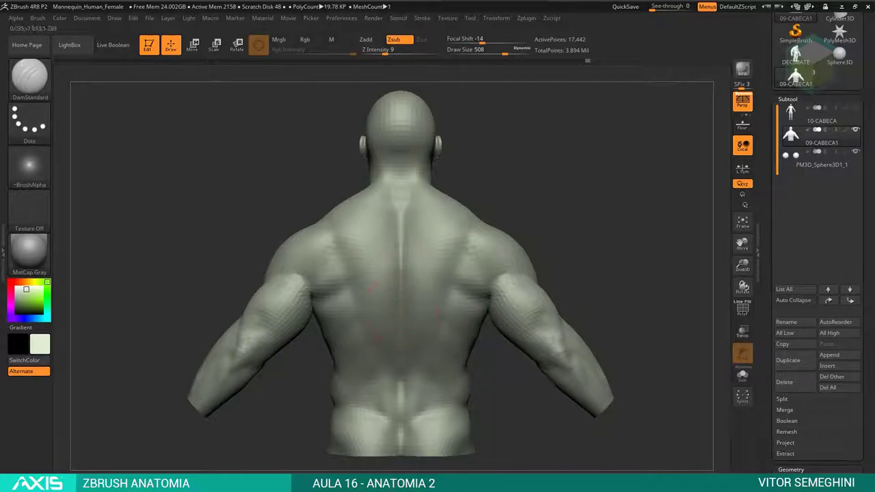
Step: Carve thin DamStandard grooves into the mid-back and right shoulder blade
left_click_drag(401, 239, 401, 353, "shift")
mouse_move(465, 164)
left_mouse_down("alt")
mouse_move(513, 197)
mouse_move(484, 170)
mouse_move(504, 169)
mouse_move(497, 215)
left_mouse_up("alt")
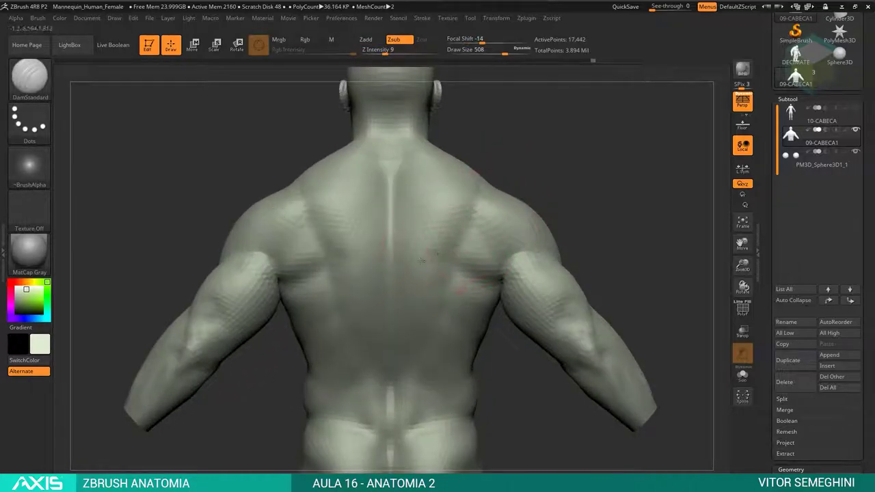
left_click_drag(421, 260, 444, 284)
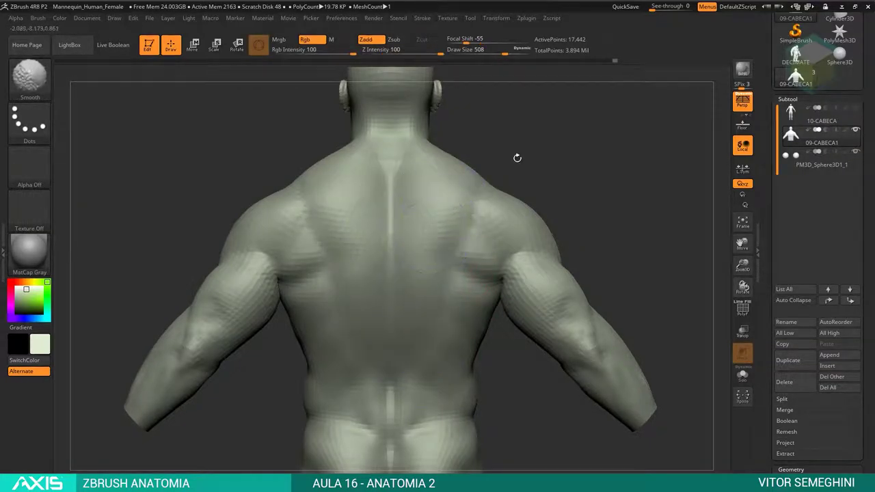
left_click_drag(515, 157, 472, 204)
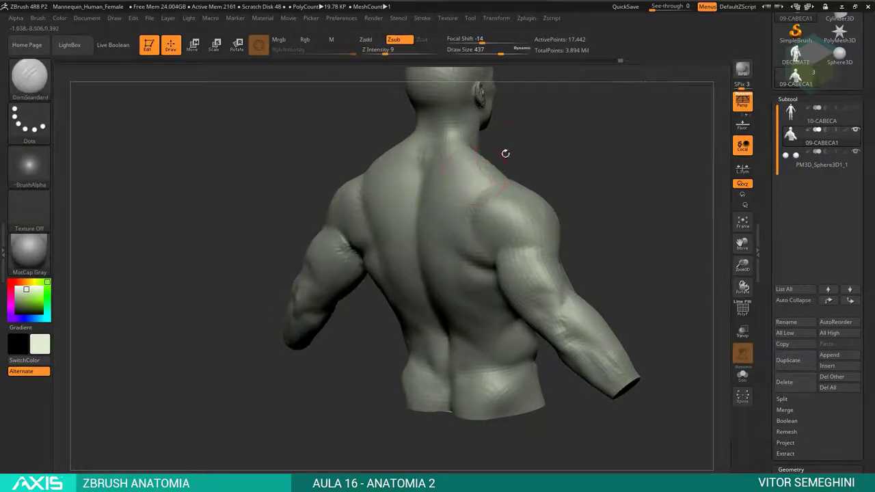
Step: Switch back to the ClayBuildup brush for strokes below the shoulder blades
key("b")
key("c")
key("b")
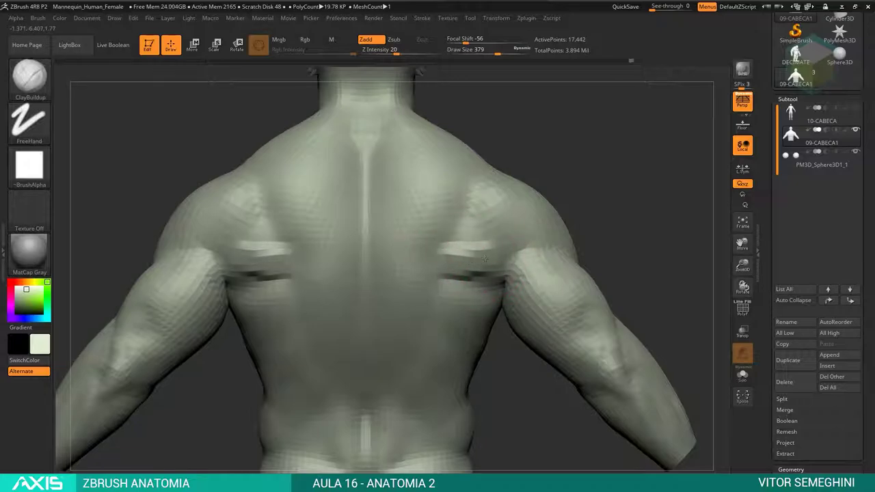
Step: Build up clay on both shoulder blades with ClayBuildup and smooth the jagged ridges
left_click_drag(472, 225, 449, 247)
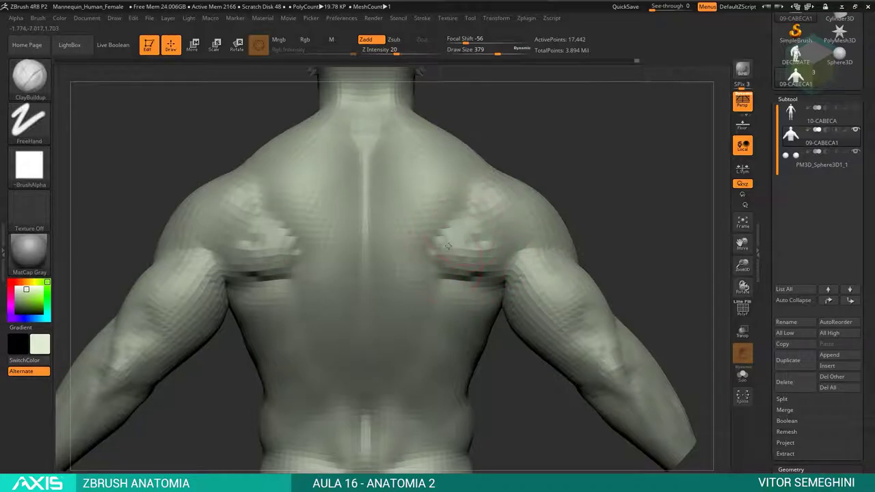
left_click_drag(497, 265, 499, 264)
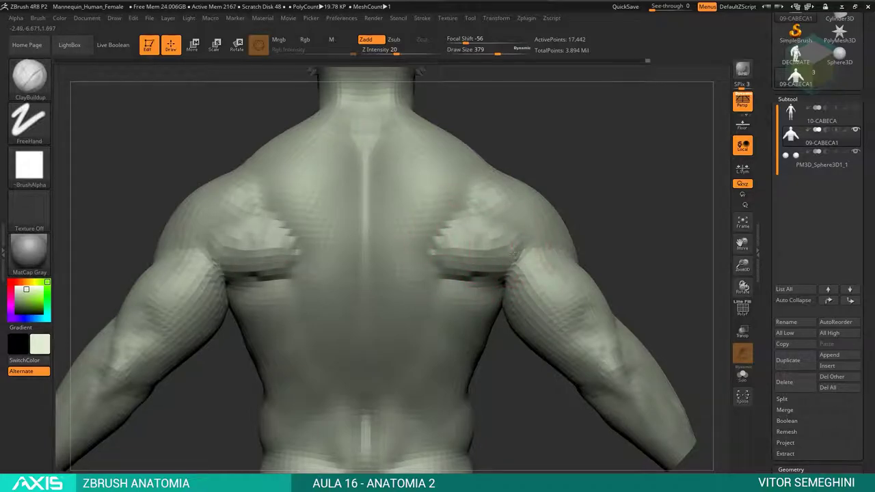
key("shift")
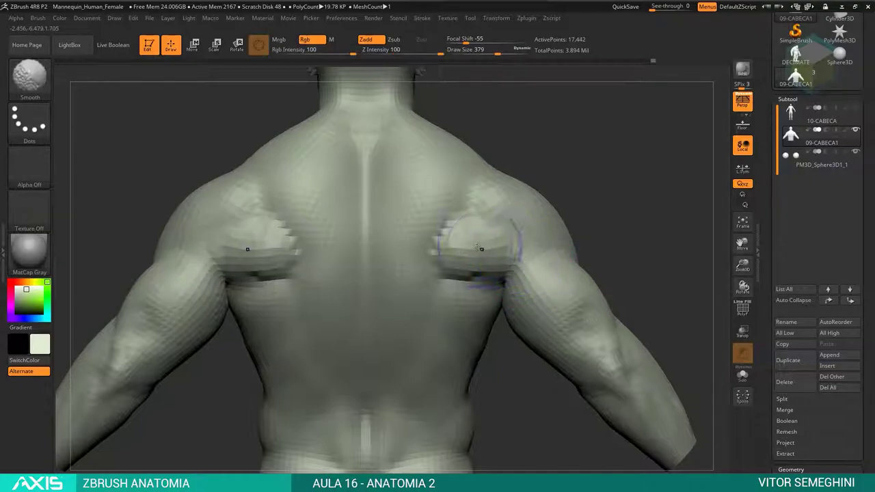
left_click_drag(451, 258, 437, 242, "shift")
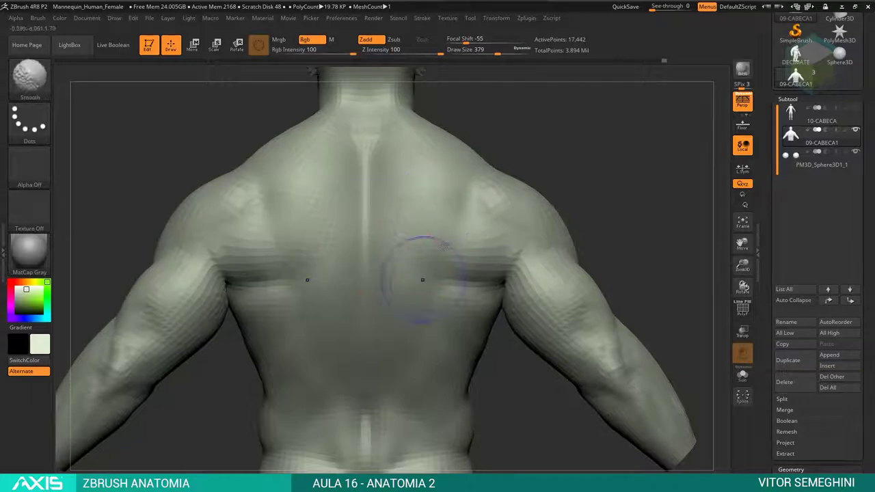
Step: Smooth the built-up clay on the lower back beside the spine
mouse_move(419, 264)
right_mouse_down("alt")
mouse_move(495, 121)
mouse_move(457, 173)
right_mouse_up("alt")
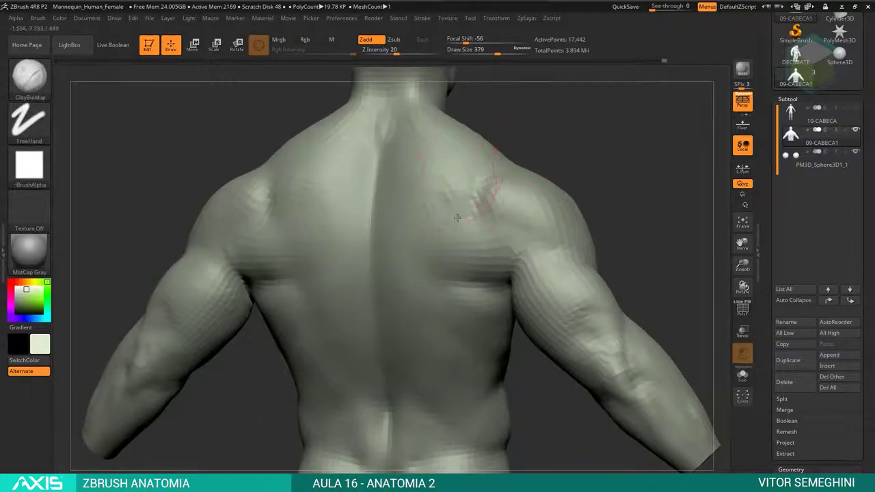
key("shift")
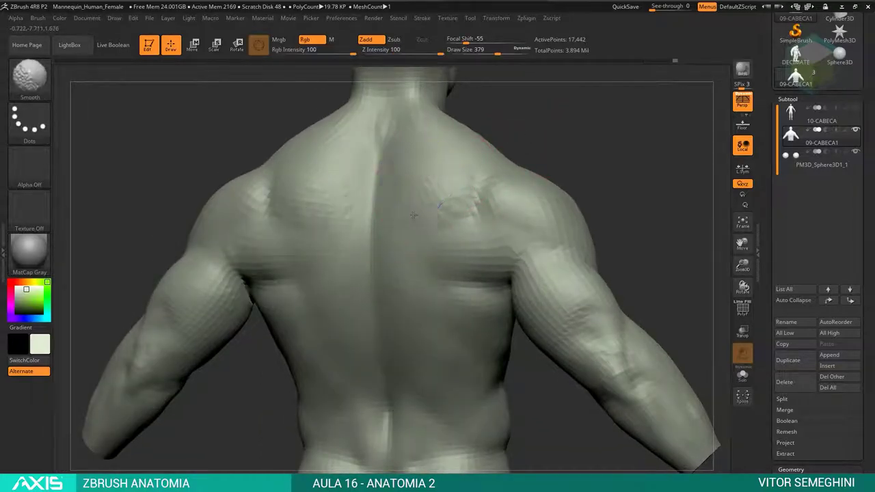
right_click_drag(455, 183, 540, 109, "alt")
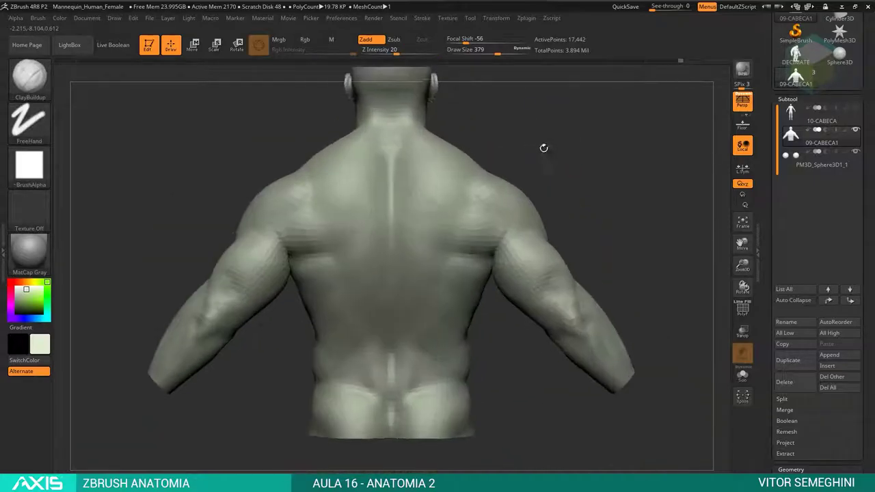
mouse_move(490, 340)
right_mouse_down("shift")
mouse_move(498, 334)
mouse_move(403, 320)
right_mouse_up("shift")
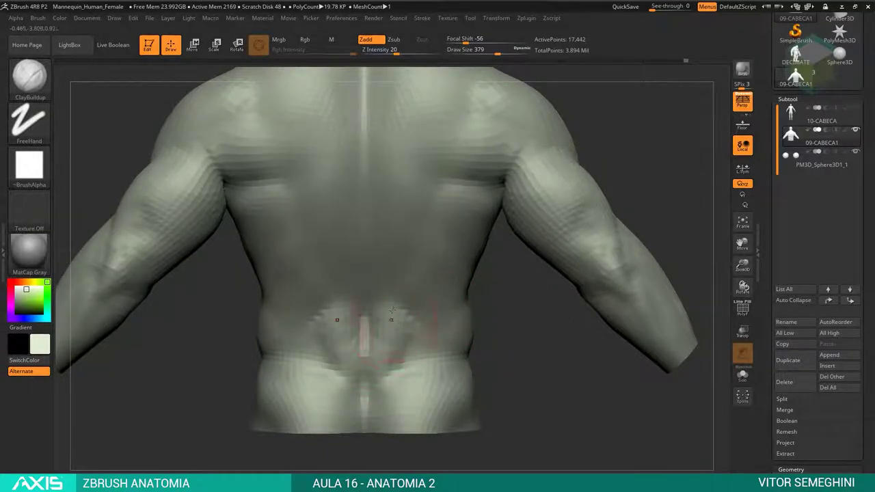
key("shift")
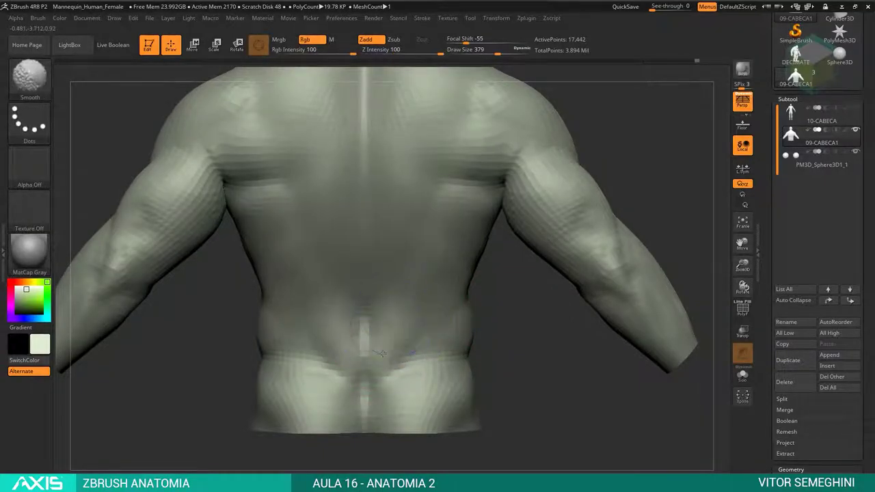
right_click_drag(498, 309, 471, 325, "alt")
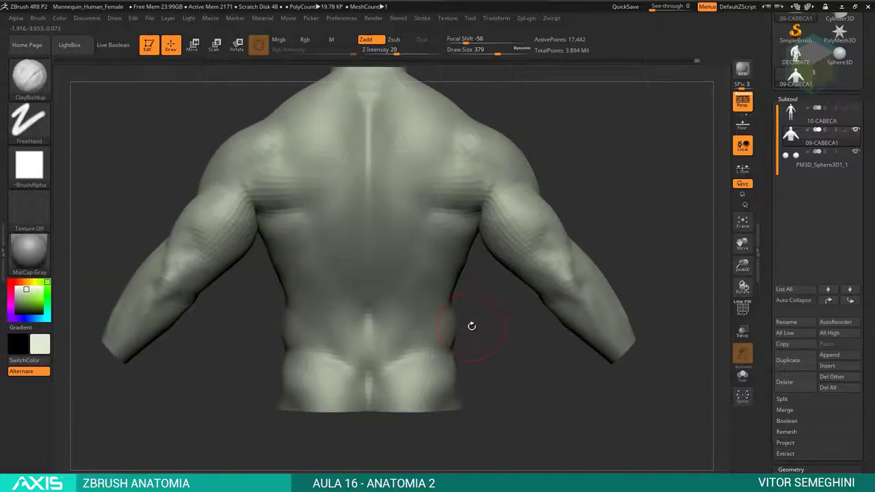
Step: Switch to DamStandard (B, D, S) and make a small cut near the base of the back
key("b")
key("d")
key("s")
left_click_drag(476, 317, 381, 293)
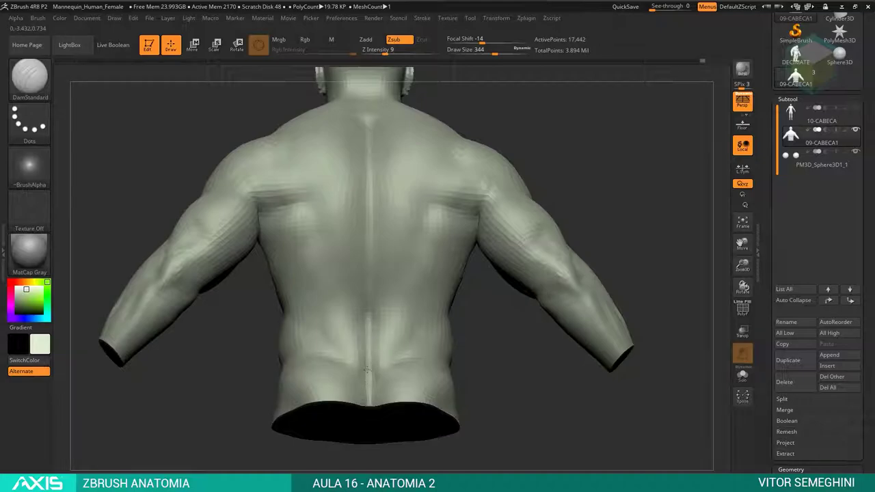
Step: Scrub the Undo History back and forth, settling on step 291 of 594
mouse_move(534, 144)
right_mouse_down("alt")
mouse_move(539, 206)
mouse_move(564, 210)
mouse_move(545, 155)
mouse_move(561, 201)
mouse_move(584, 203)
mouse_move(541, 209)
mouse_move(529, 178)
mouse_move(615, 91)
right_mouse_up("alt")
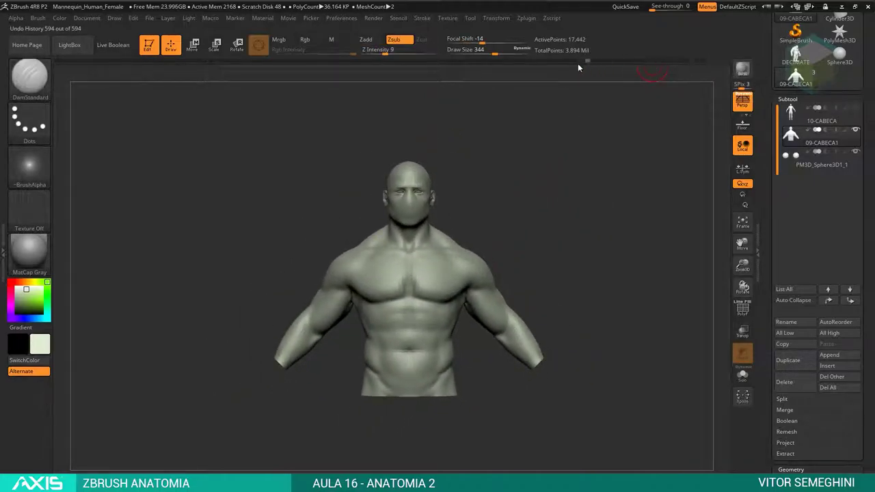
mouse_move(524, 65)
left_mouse_down()
mouse_move(58, 82)
mouse_move(99, 84)
left_mouse_up()
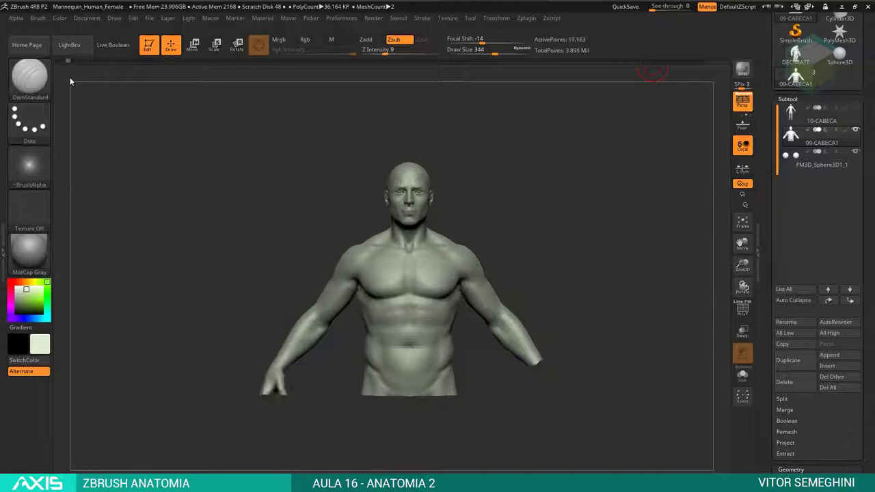
left_click_drag(152, 89, 344, 101)
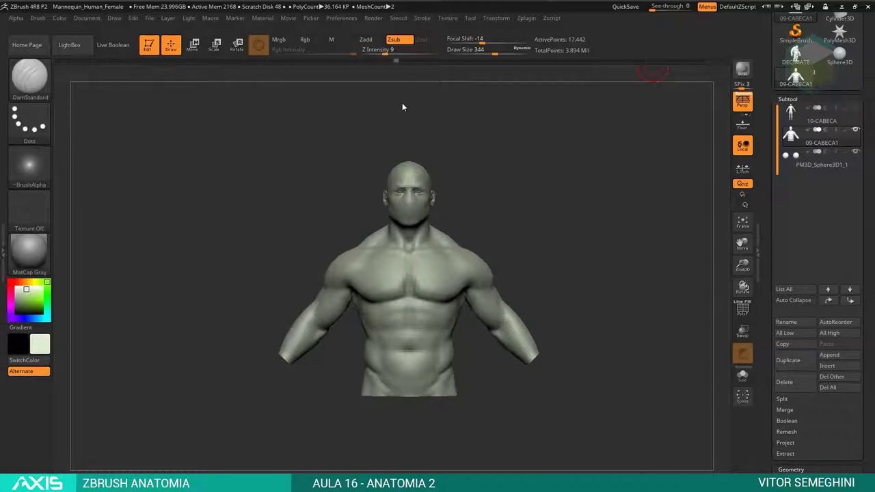
mouse_move(421, 107)
left_mouse_down()
mouse_move(461, 114)
mouse_move(380, 126)
left_mouse_up()
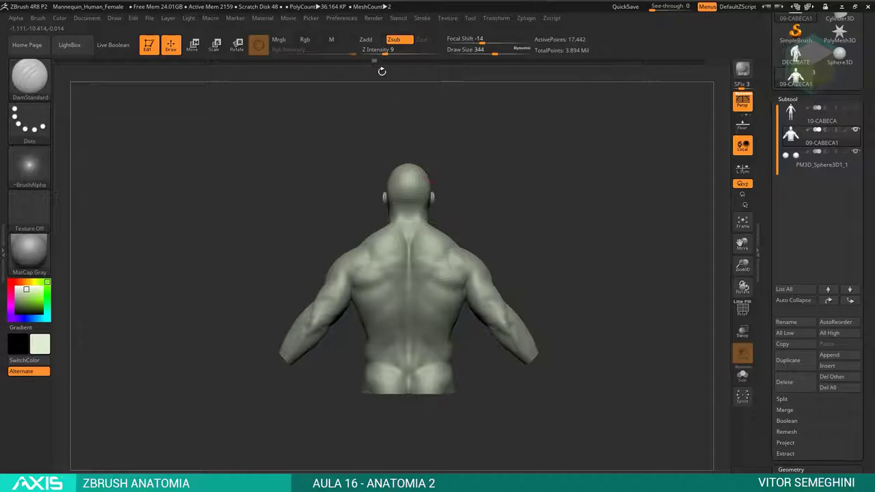
mouse_move(374, 60)
left_mouse_down()
mouse_move(343, 58)
mouse_move(467, 64)
mouse_move(550, 81)
mouse_move(708, 86)
left_mouse_up()
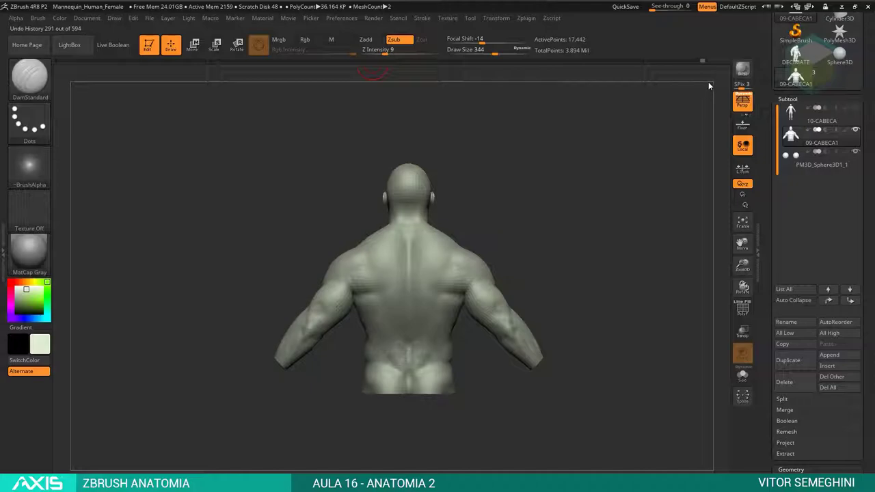
Step: Select ClayBuildup and set Draw Size to 430 from a three-quarter back view
mouse_move(533, 203)
left_mouse_down()
mouse_move(611, 160)
mouse_move(497, 193)
left_mouse_up()
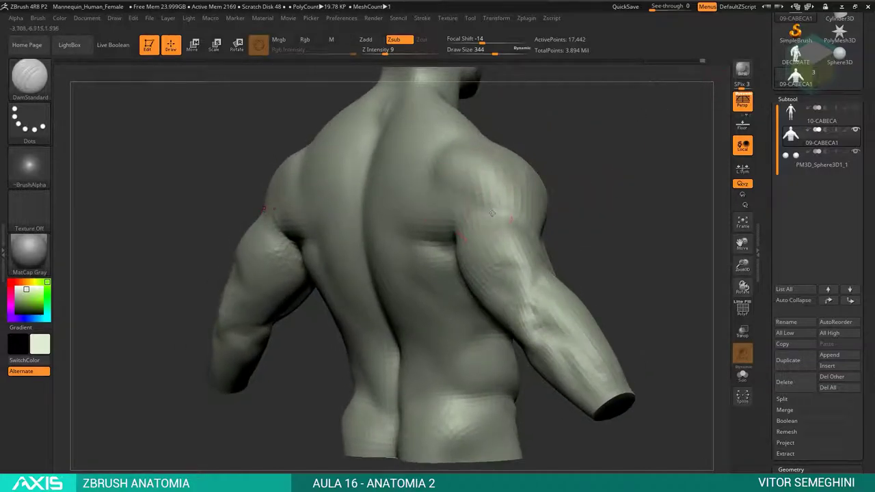
key("b")
key("c")
key("b")
key("space")
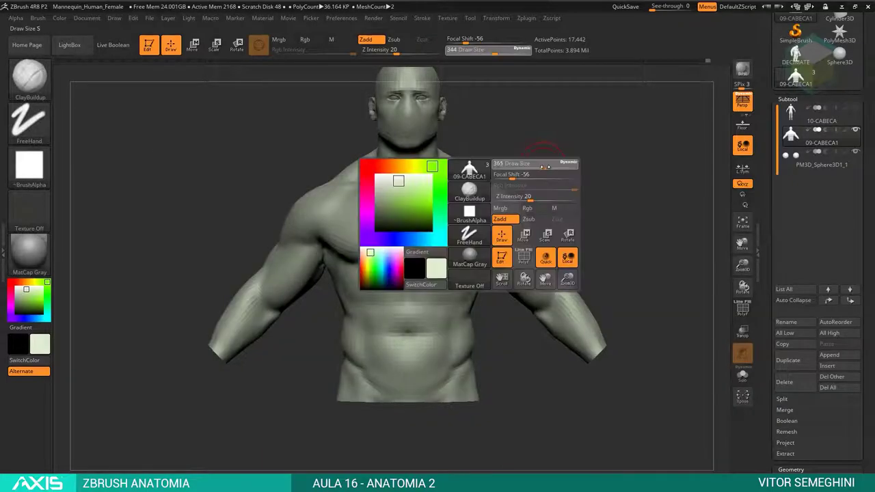
left_click_drag(555, 168, 476, 217)
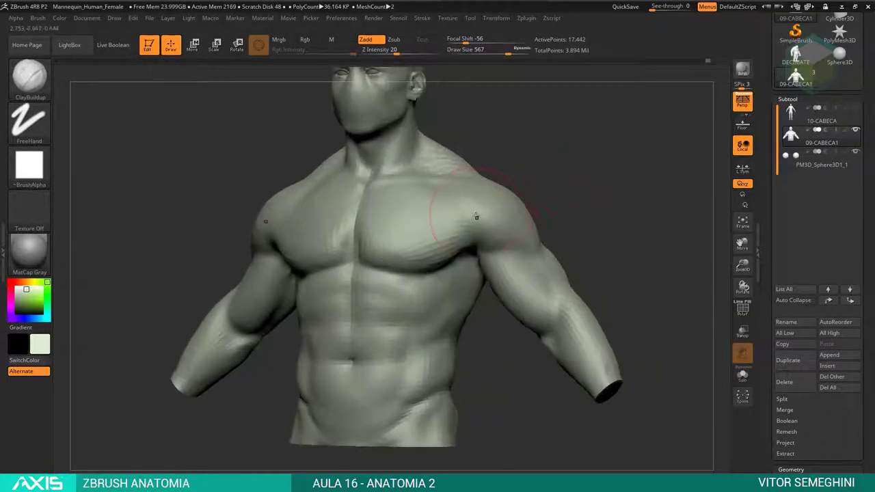
mouse_move(498, 238)
right_mouse_down()
mouse_move(523, 205)
mouse_move(574, 205)
mouse_move(456, 231)
right_mouse_up()
Step: Switch to the Move brush (B, M, V) and orbit to a side view of the trapezius
key("f")
mouse_move(560, 191)
right_mouse_down()
mouse_move(615, 171)
mouse_move(673, 97)
mouse_move(548, 255)
mouse_move(619, 160)
mouse_move(478, 233)
mouse_move(540, 205)
right_mouse_up()
key("b")
key("m")
key("v")
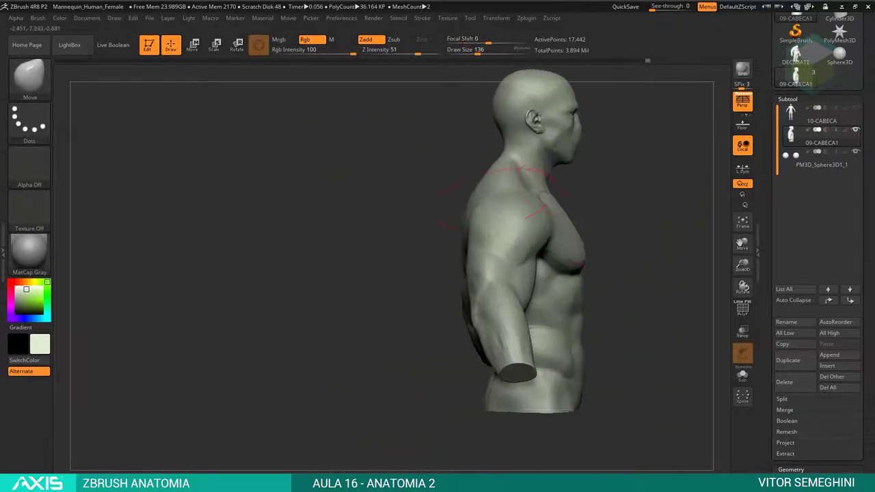
mouse_move(444, 238)
right_mouse_down()
mouse_move(578, 196)
mouse_move(455, 226)
mouse_move(553, 191)
mouse_move(422, 156)
mouse_move(485, 144)
mouse_move(478, 164)
mouse_move(489, 197)
right_mouse_up()
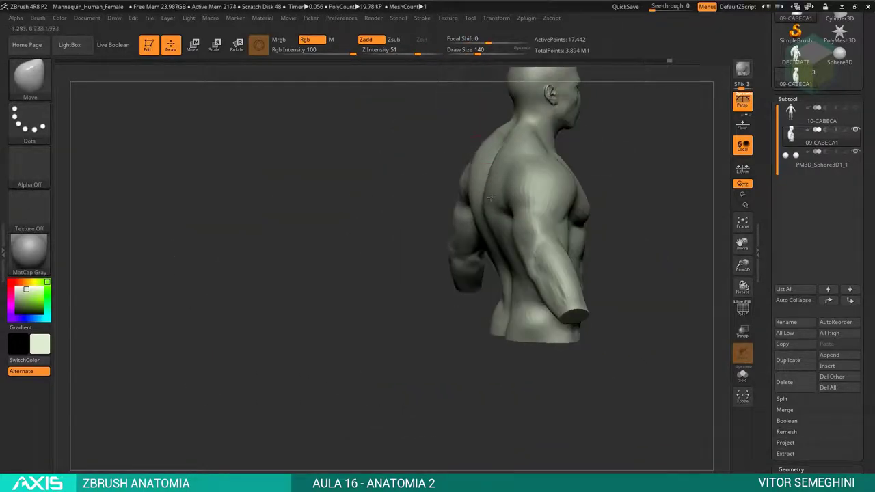
mouse_move(617, 153)
right_mouse_down()
mouse_move(624, 133)
mouse_move(537, 189)
mouse_move(547, 165)
mouse_move(474, 196)
right_mouse_up()
Step: Push and smooth the trapezius slope, reducing Move Draw Size from 136 to 97
key("space")
key("space")
left_click_drag(405, 182, 402, 186)
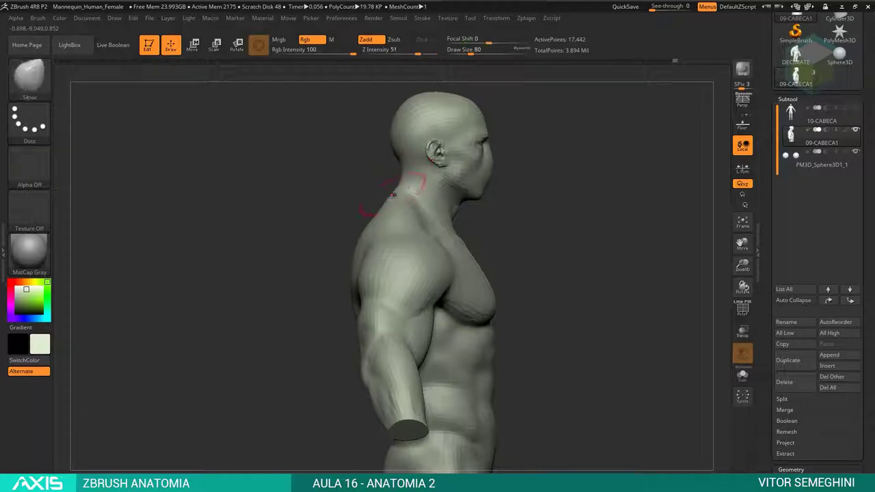
key("space")
left_click_drag(408, 194, 401, 195)
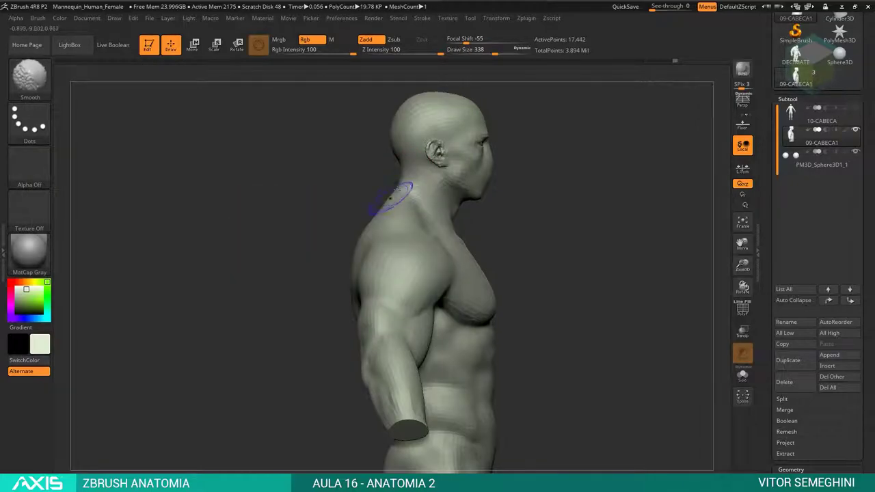
key("space")
mouse_move(492, 224)
left_mouse_down()
mouse_move(474, 226)
mouse_move(523, 218)
mouse_move(527, 152)
mouse_move(400, 234)
mouse_move(512, 196)
mouse_move(513, 178)
left_mouse_up()
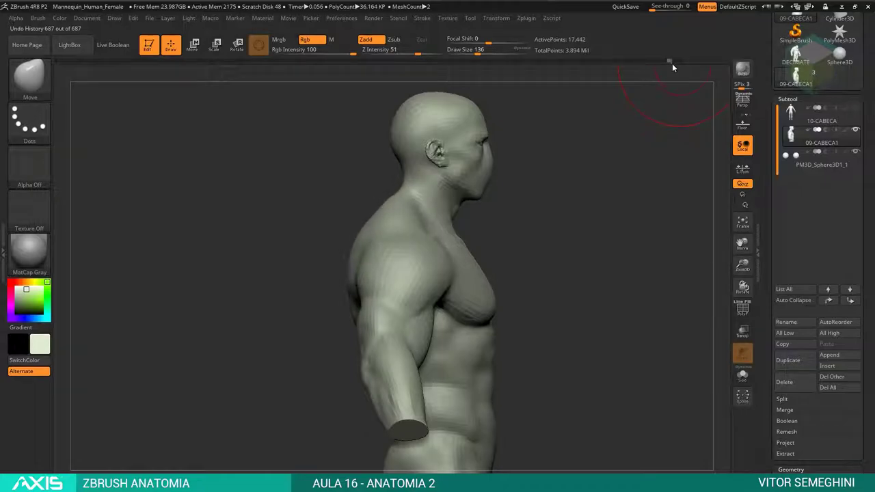
left_click_drag(560, 197, 522, 197)
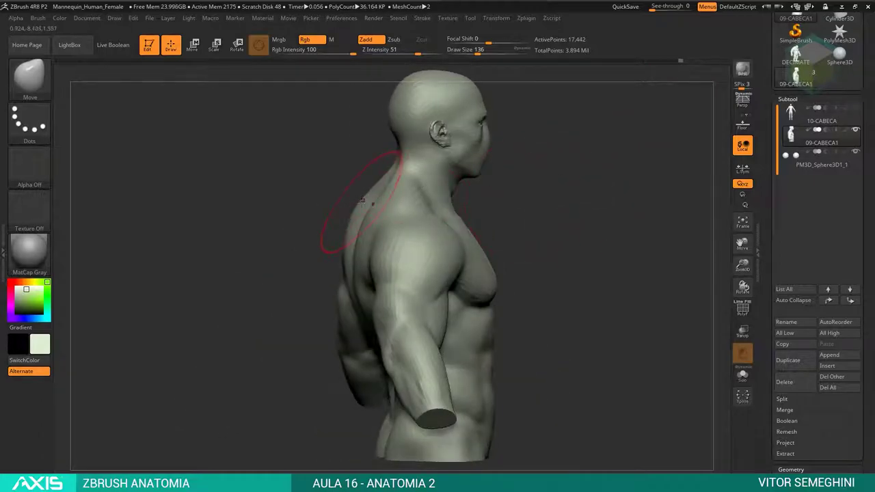
key("space")
mouse_move(350, 213)
left_mouse_down()
mouse_move(338, 204)
mouse_move(519, 198)
mouse_move(488, 205)
mouse_move(531, 195)
left_mouse_up()
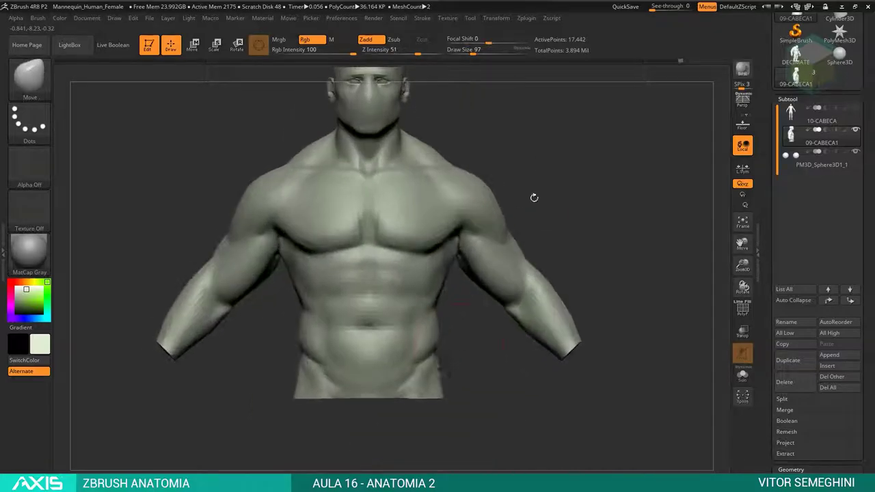
Step: Add ClayBuildup to the lower chest and right pec, then smooth (Draw Size 386, Intensity 20)
left_click_drag(465, 271, 481, 287, "alt")
key("b")
key("c")
key("b")
key("space")
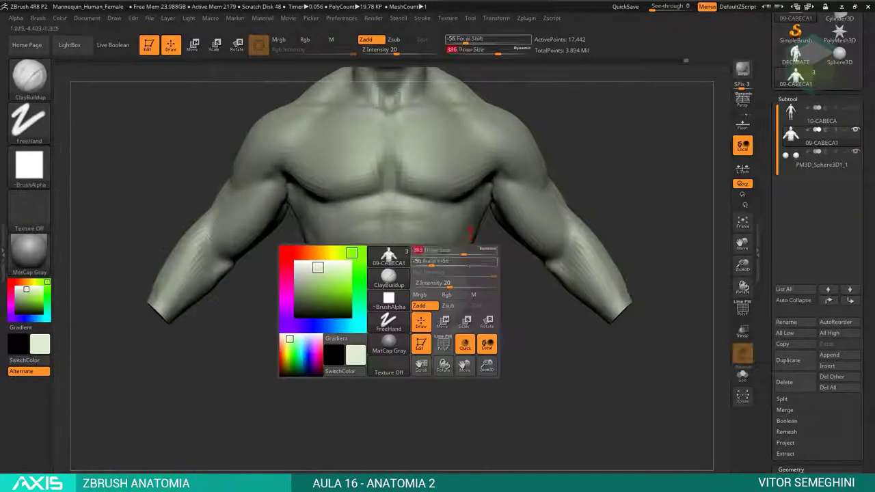
left_click_drag(387, 237, 441, 248)
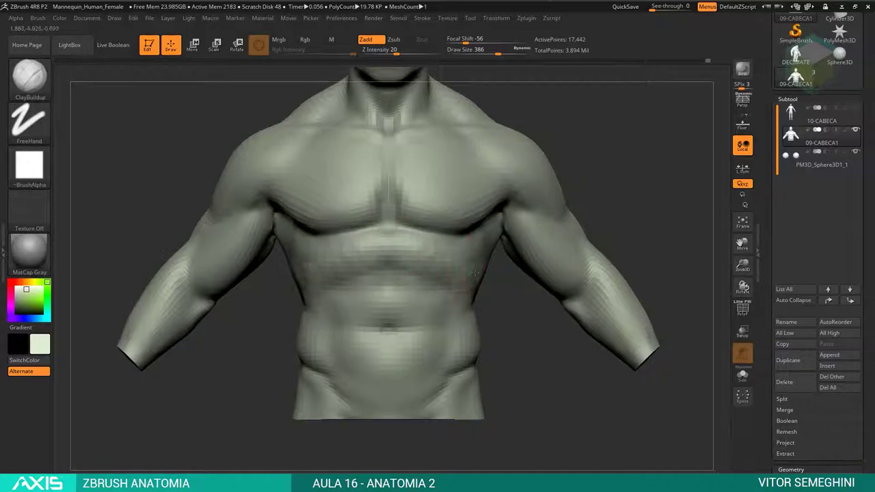
left_click_drag(469, 262, 483, 279)
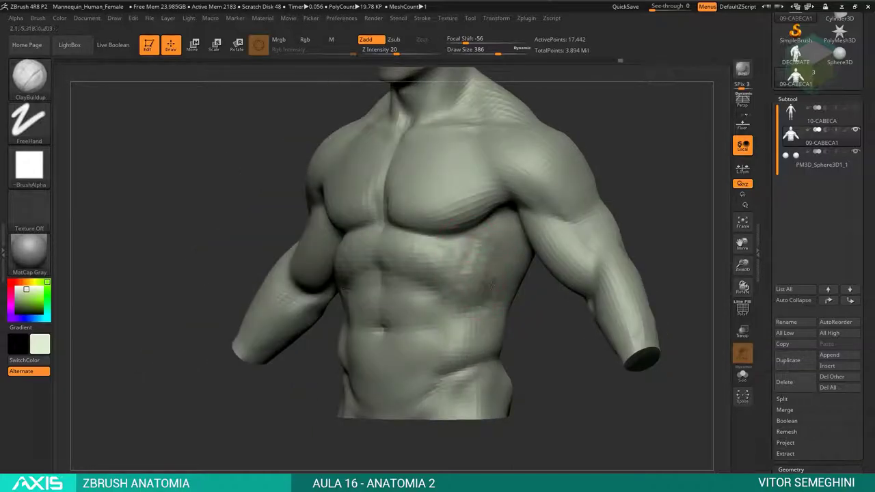
left_click_drag(498, 298, 479, 298)
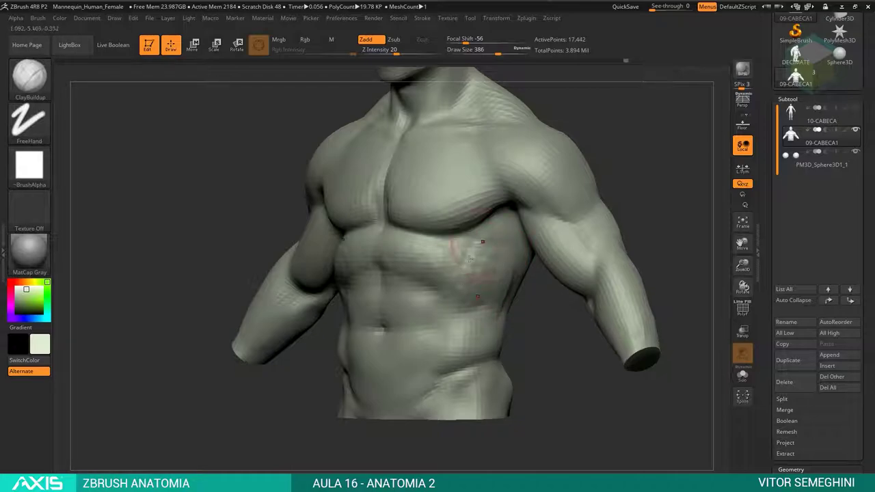
key("shift")
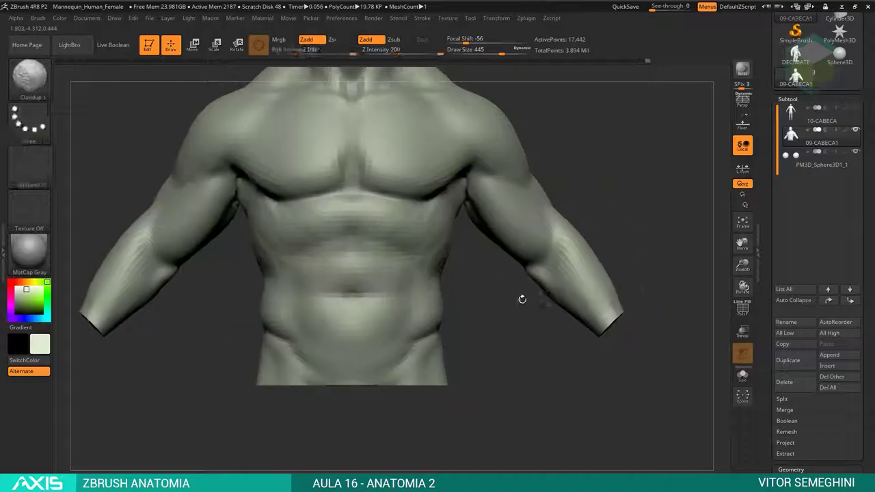
key("shift")
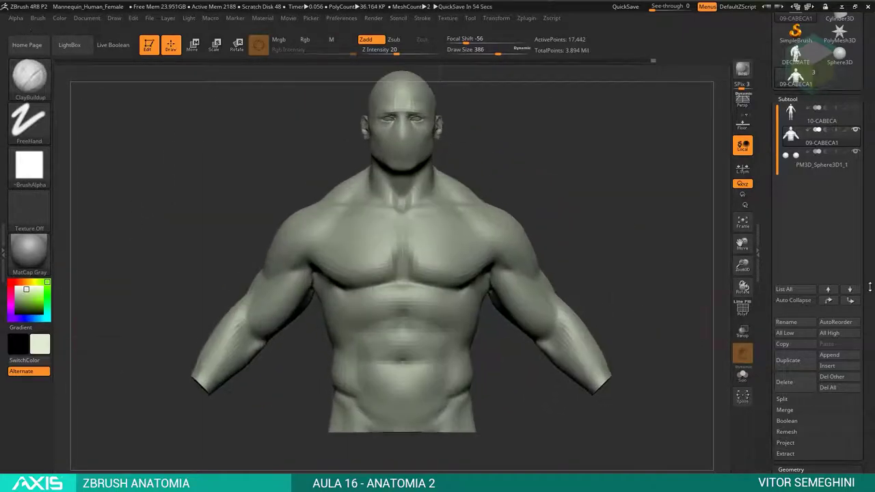
left_click(790, 469)
left_click_drag(554, 169, 419, 146, "alt")
key("shift")
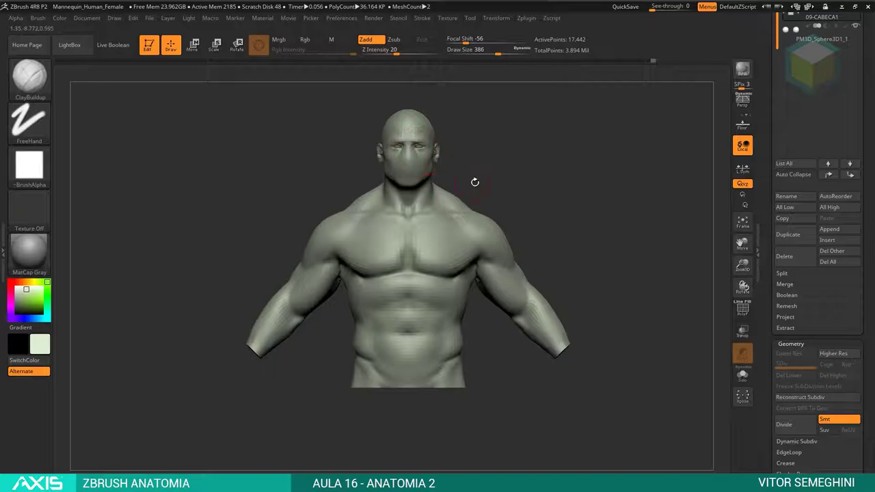
left_click_drag(490, 179, 444, 220, "alt")
mouse_move(562, 211)
left_mouse_down("alt")
mouse_move(537, 195)
mouse_move(517, 217)
left_mouse_up("alt")
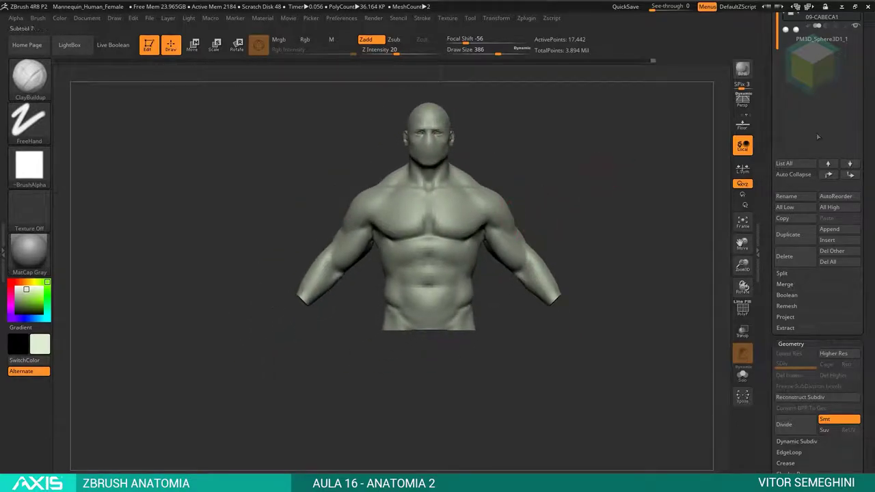
scroll(820, 102, "up", 5)
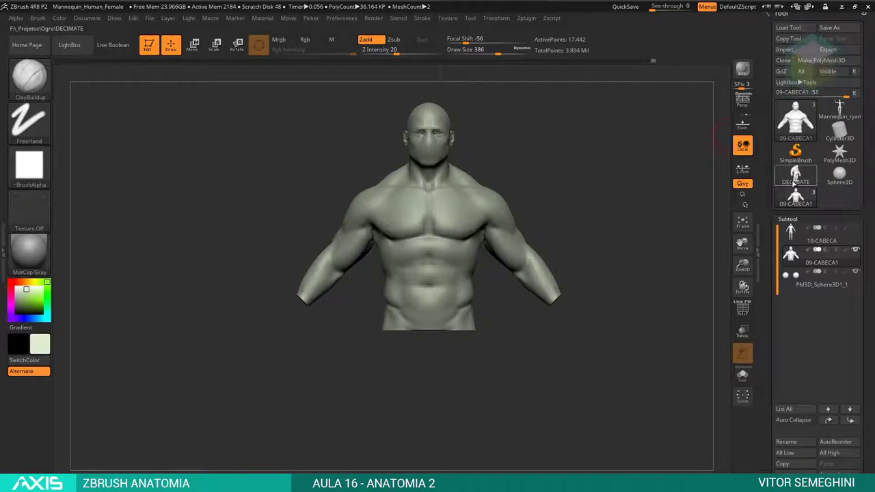
left_click(794, 179)
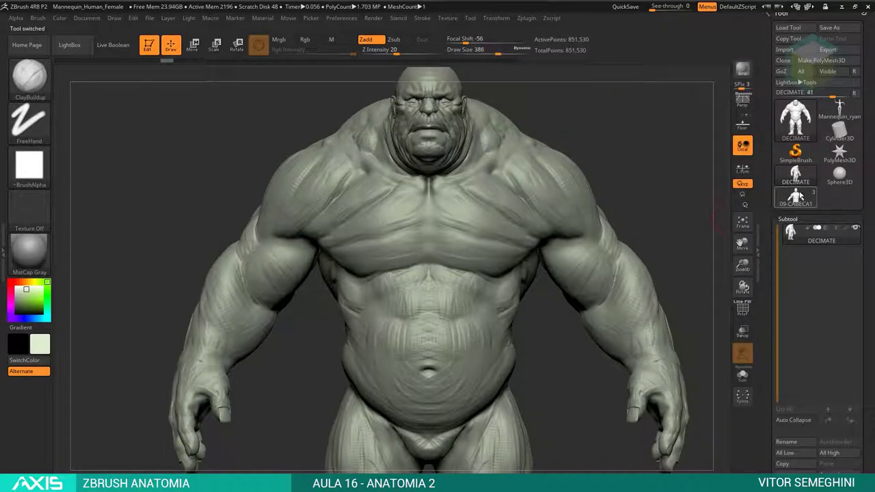
left_click(796, 198)
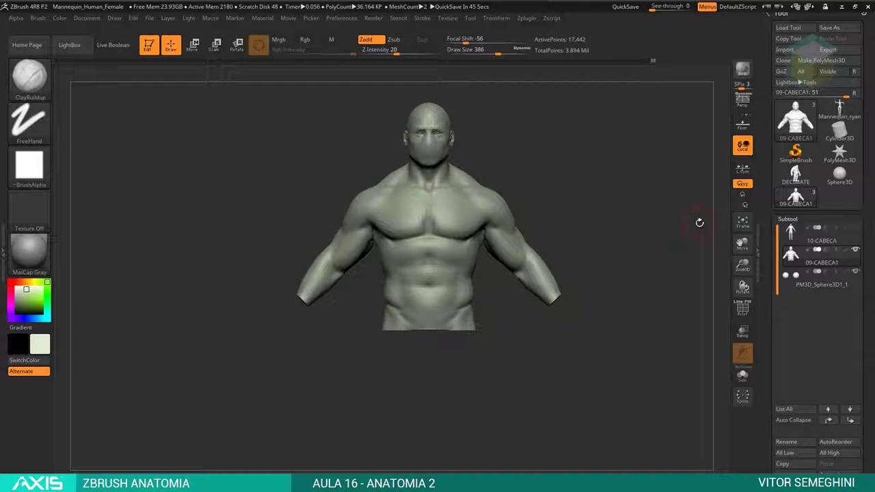
Step: Lasso-mask the whole torso except the lower belly
left_click_drag(553, 189, 537, 224, "alt")
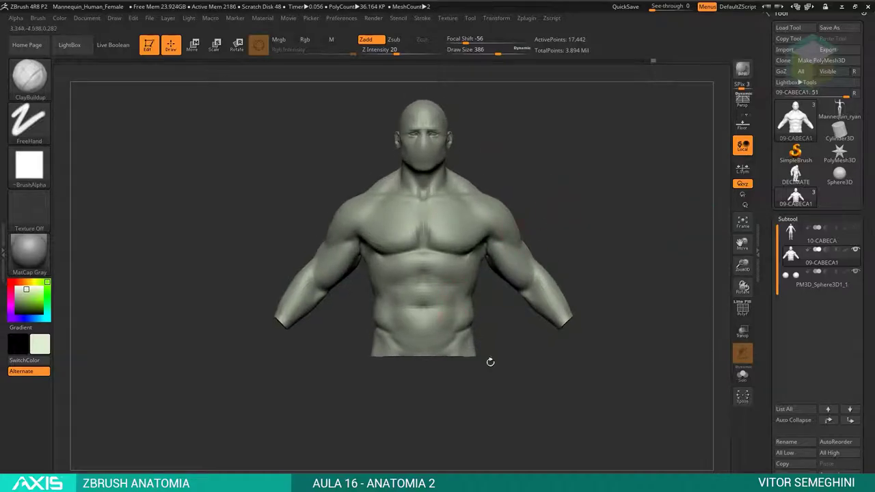
mouse_move(496, 308)
left_mouse_down("ctrl")
mouse_move(355, 298)
mouse_move(504, 332)
mouse_move(567, 184)
mouse_move(401, 331)
mouse_move(505, 179)
left_mouse_up("ctrl")
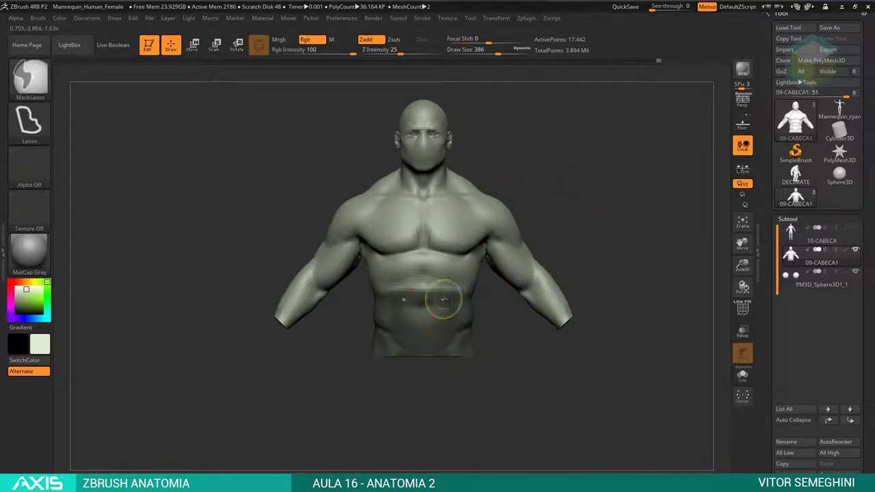
mouse_move(445, 321)
left_mouse_down("ctrl")
mouse_move(478, 315)
mouse_move(453, 311)
left_mouse_up("ctrl")
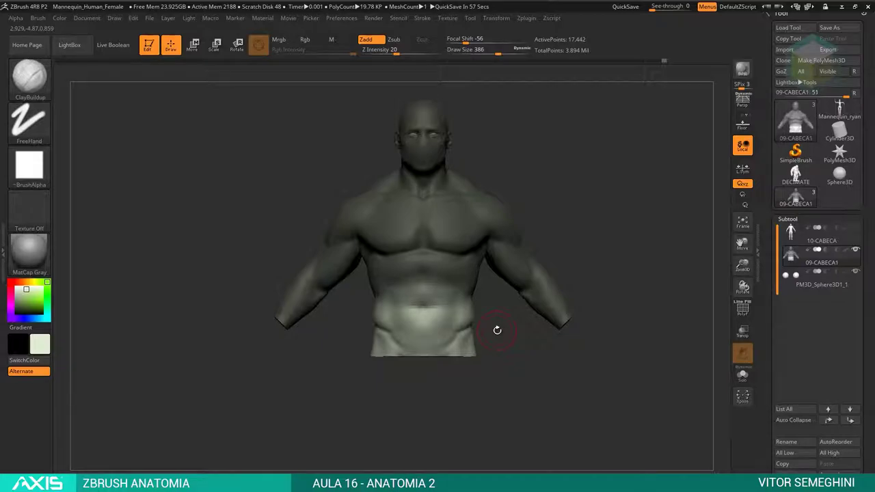
Step: Stretch the lower belly downward with the Transpose gizmo, then clear the mask
key("w")
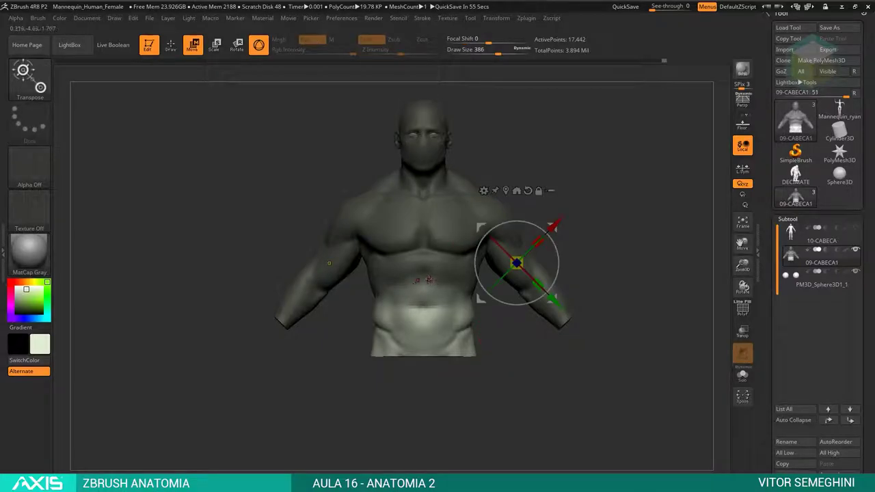
left_click(428, 279)
left_click_drag(419, 278, 430, 316)
key("q")
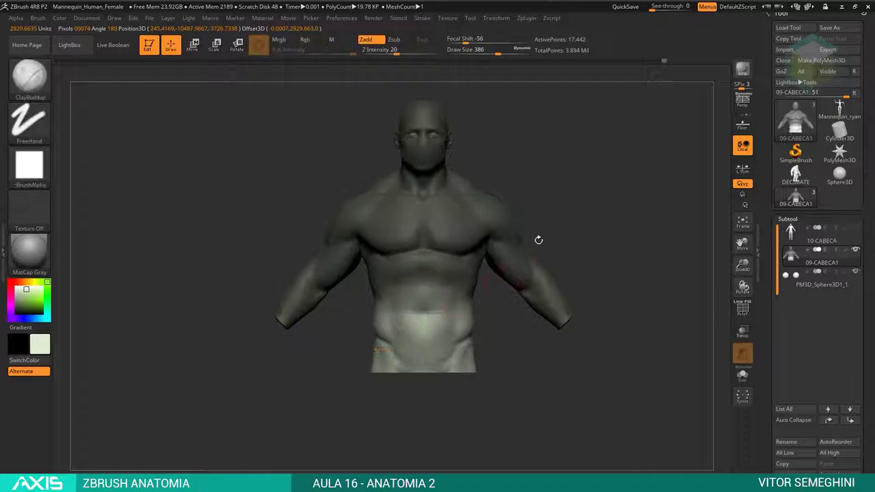
mouse_move(560, 208)
left_mouse_down("shift")
mouse_move(558, 180)
mouse_move(602, 174)
mouse_move(526, 247)
mouse_move(467, 245)
left_mouse_up("shift")
Step: Pull the lower right pectoral edge with the Move brush, sizing it to 80 then 90
key("b")
key("m")
key("v")
key("space")
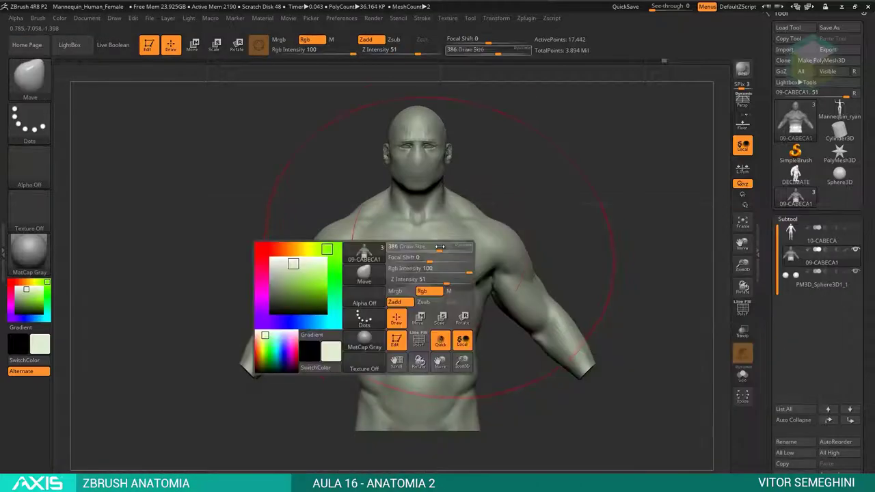
left_click_drag(459, 287, 461, 276)
key("space")
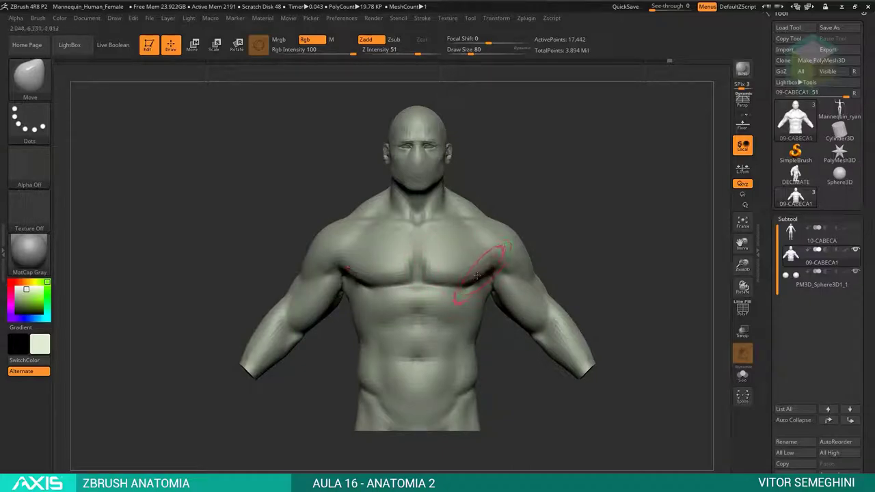
mouse_move(550, 221)
left_mouse_down()
mouse_move(472, 253)
mouse_move(461, 284)
mouse_move(482, 283)
left_mouse_up()
key("space")
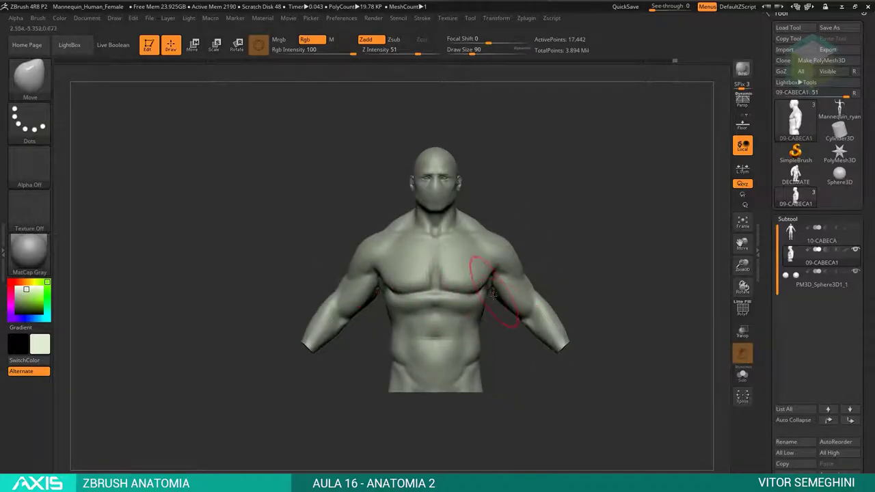
Step: Smooth the pectorals at brush size 65, then lasso-mask around the right arm
key("ctrl")
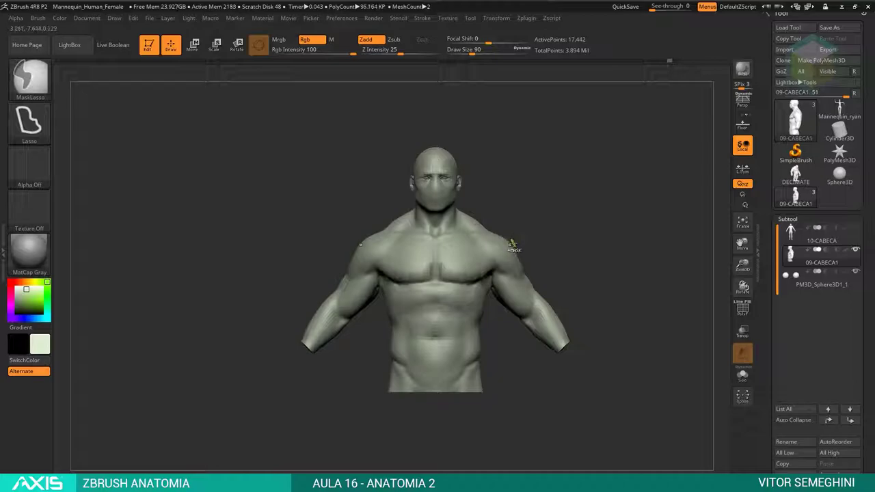
left_click_drag(511, 237, 448, 283, "alt")
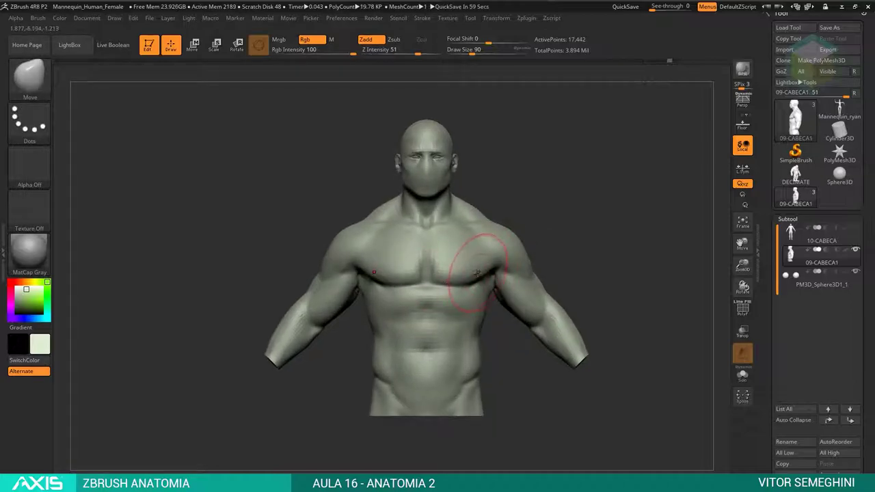
key("space")
left_click_drag(505, 276, 484, 276)
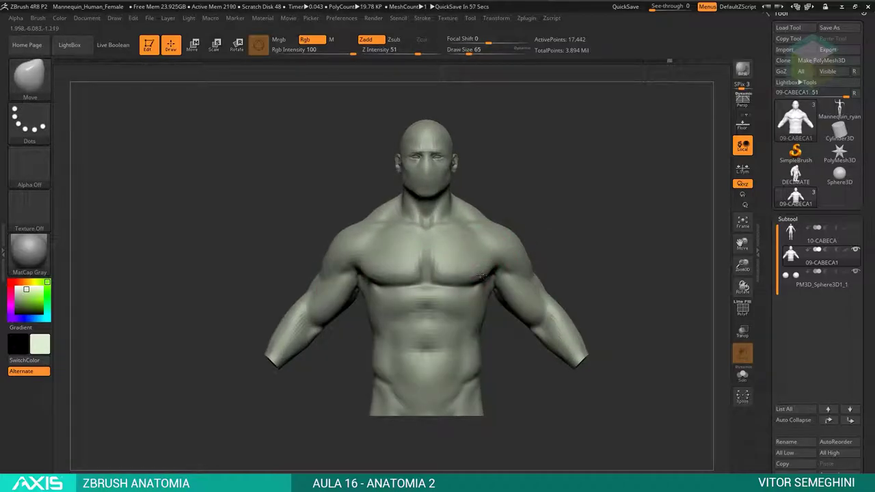
right_click_drag(480, 275, 539, 255)
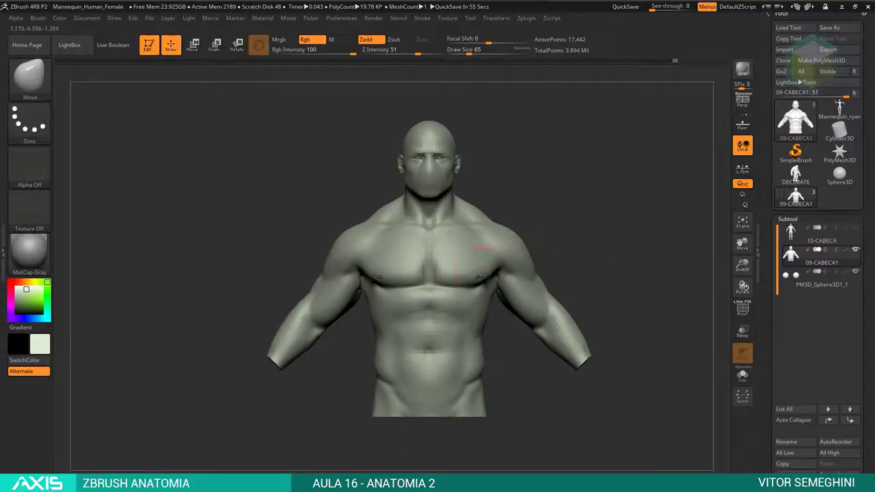
key("space")
key("shift")
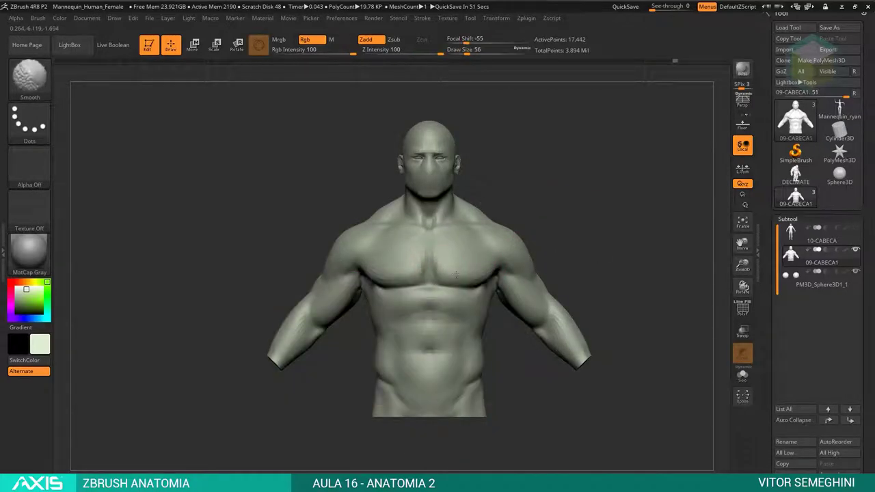
mouse_move(456, 274)
right_mouse_down("alt")
mouse_move(580, 201)
mouse_move(485, 252)
right_mouse_up("alt")
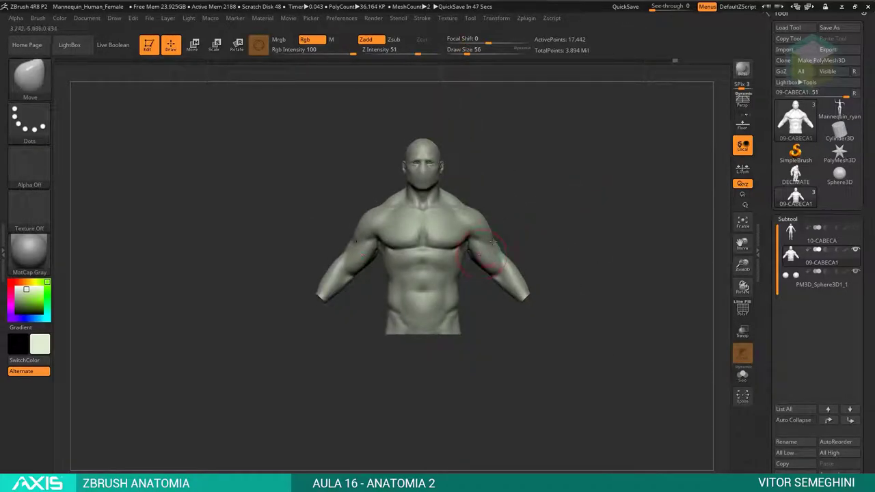
right_click_drag(427, 292, 588, 232, "alt")
mouse_move(590, 232)
left_mouse_down("ctrl")
mouse_move(482, 281)
mouse_move(592, 235)
left_mouse_up("ctrl")
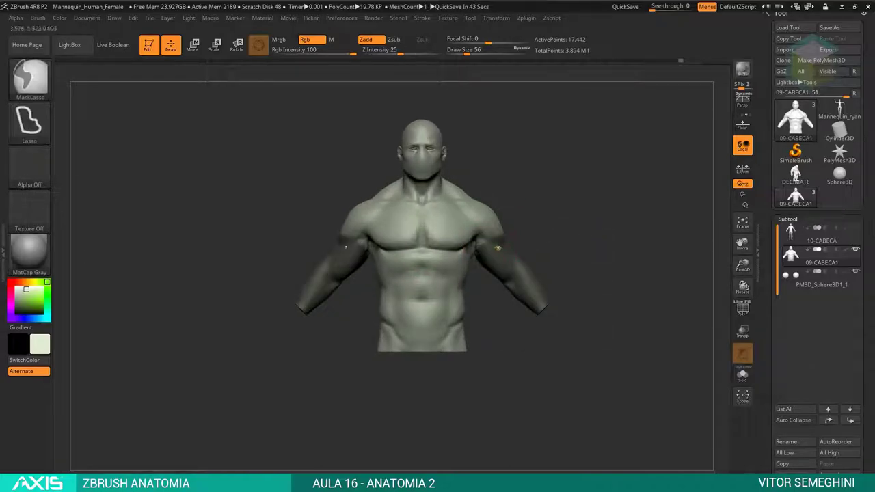
Step: Invert the mask, enable Local Symmetry, stretch both arms outward and down, then clear the mask
key("ctrl+i")
key("w")
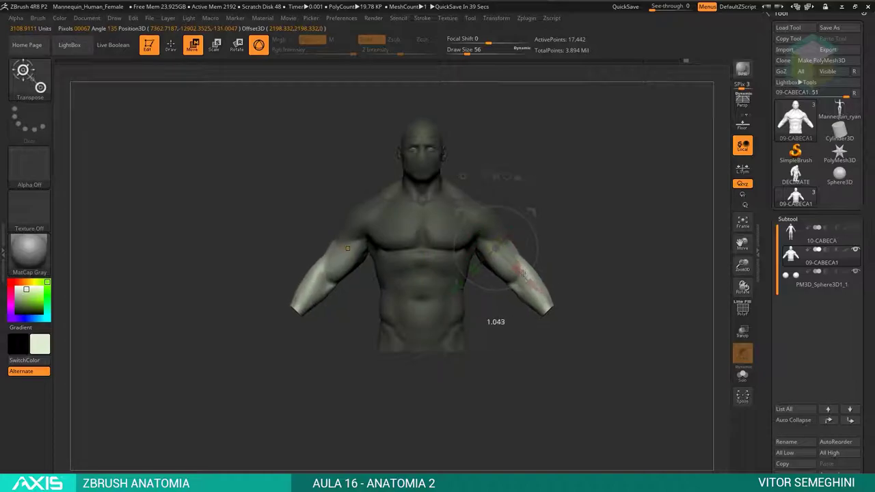
left_click(742, 168)
left_click_drag(495, 249, 493, 316)
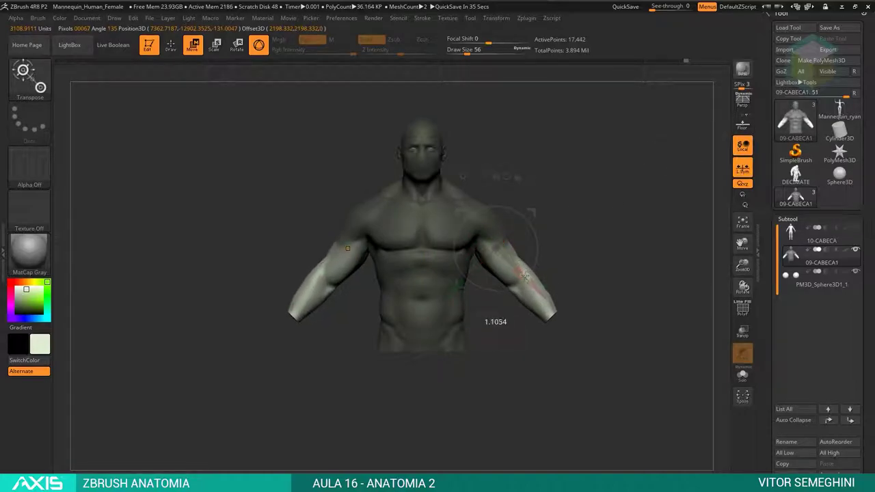
left_click(594, 247, "ctrl")
key("q")
mouse_move(634, 239)
left_mouse_down()
mouse_move(466, 186)
mouse_move(478, 193)
mouse_move(497, 183)
left_mouse_up()
key("space")
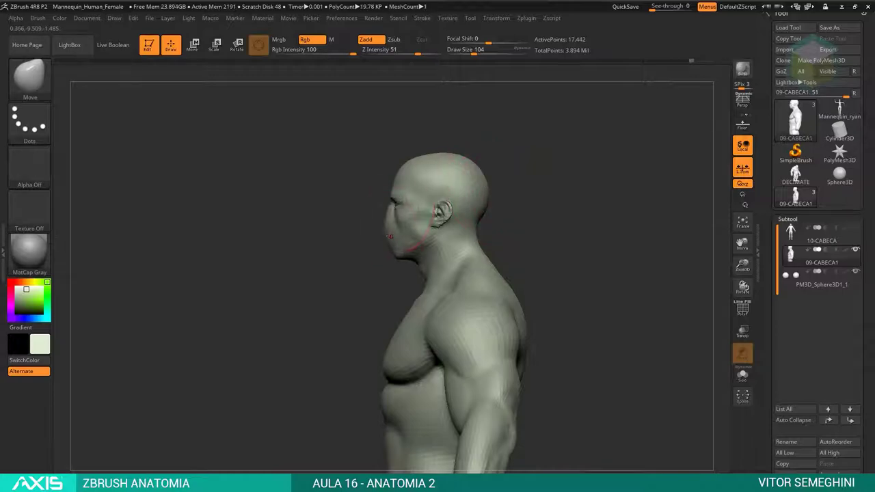
Step: Orbit around the torso, then expand Tool > Geometry to show DynaMesh at resolution 256
left_click_drag(398, 255, 504, 228)
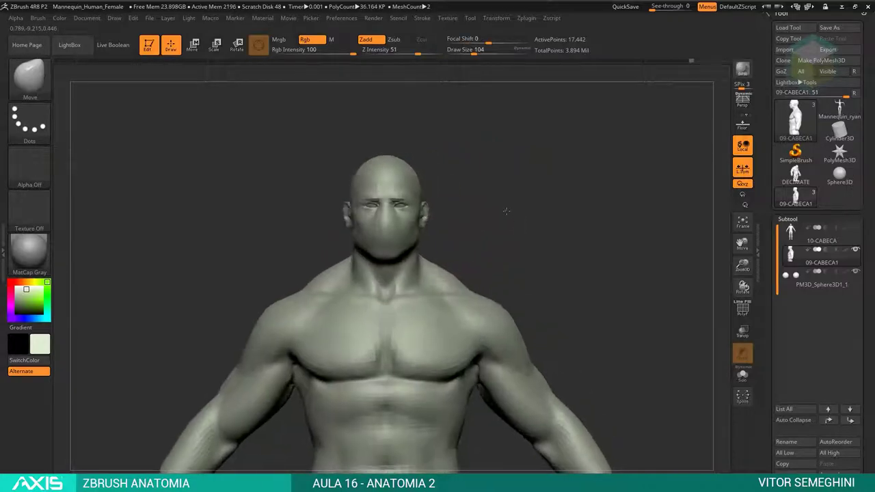
key("ctrl")
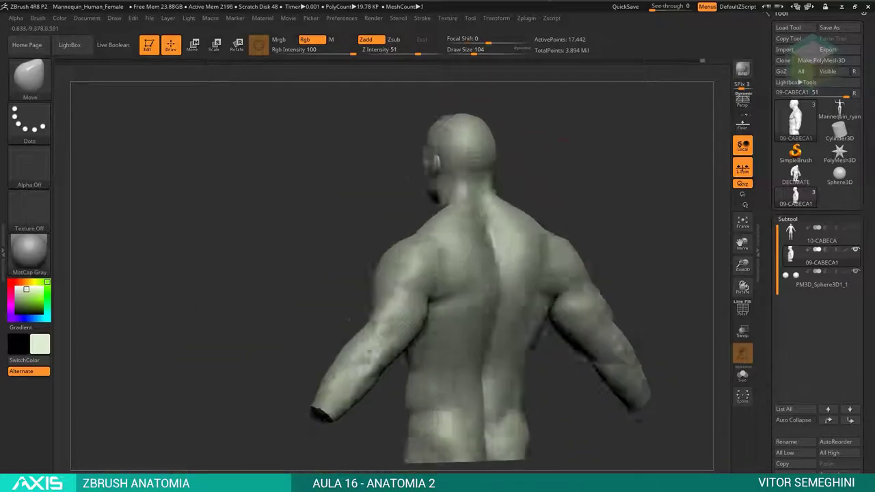
left_click_drag(507, 176, 509, 204)
left_click_drag(537, 328, 537, 356, "alt")
left_click_drag(509, 164, 520, 249)
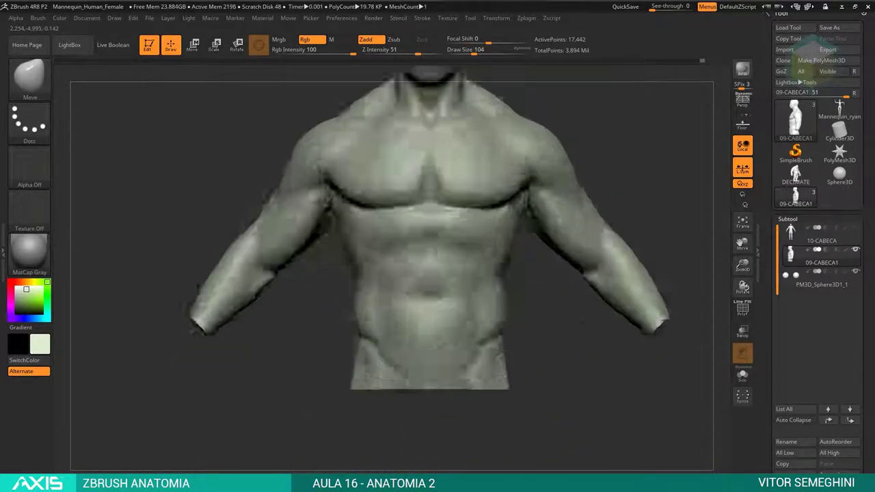
mouse_move(588, 383)
left_mouse_down("alt")
mouse_move(588, 321)
mouse_move(683, 321)
left_mouse_up("alt")
left_click(791, 222)
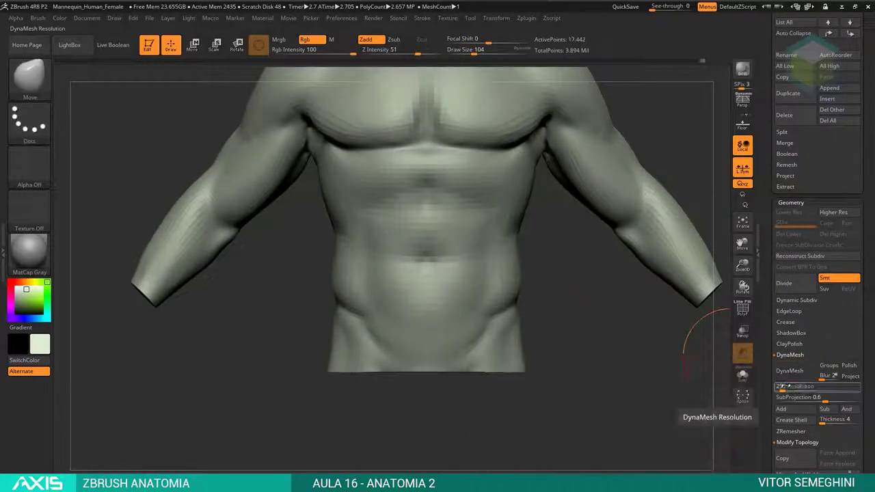
Step: DynaMesh once, undo it, and shrink the model with the Transpose scale gizmo
left_click(789, 370)
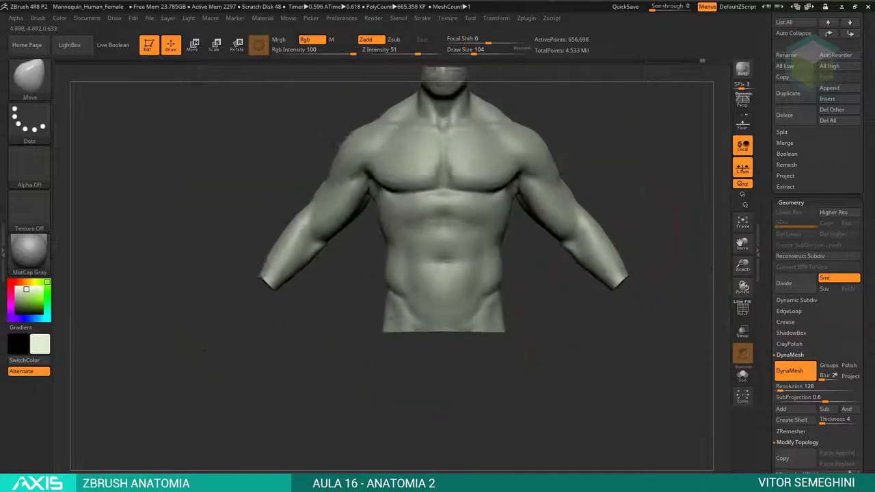
key("f")
key("w")
key("e")
key("f")
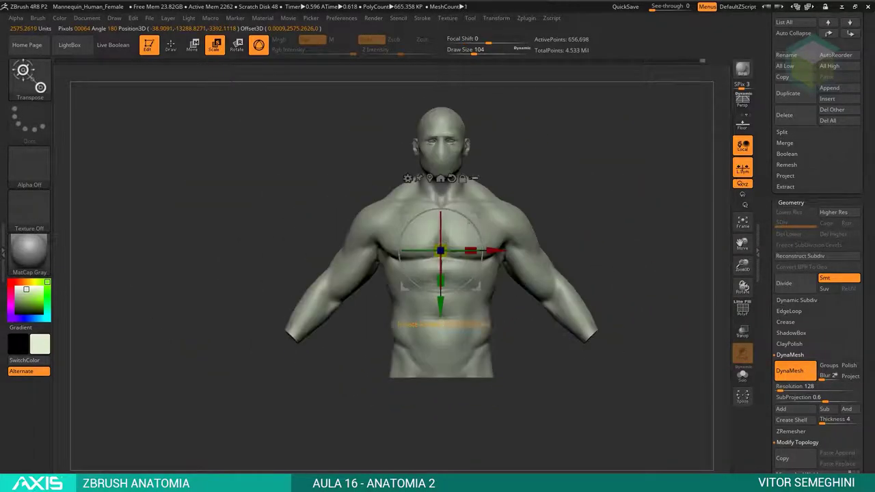
left_click_drag(468, 221, 724, 204, "alt")
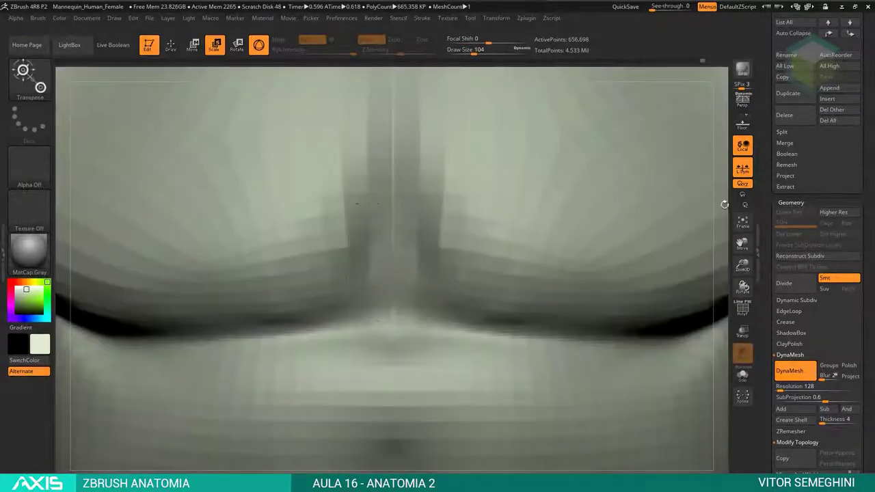
key("ctrl+z")
left_click(469, 312)
left_click(390, 266)
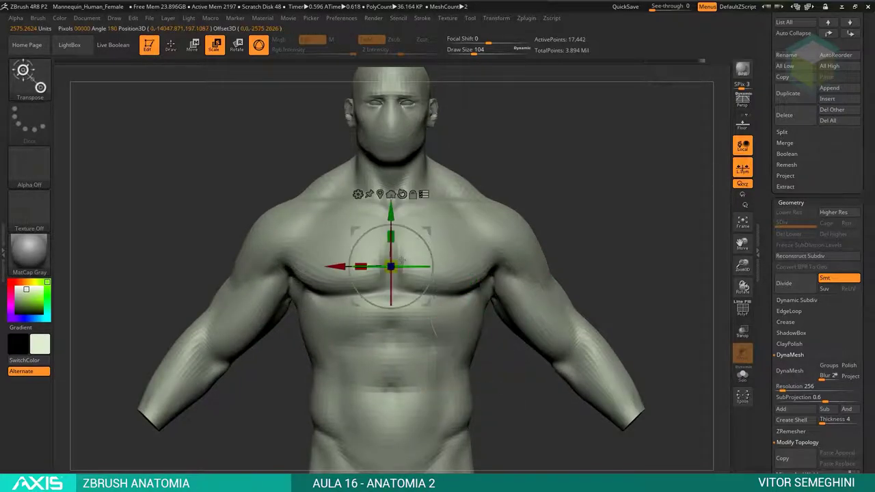
left_click_drag(401, 261, 381, 338)
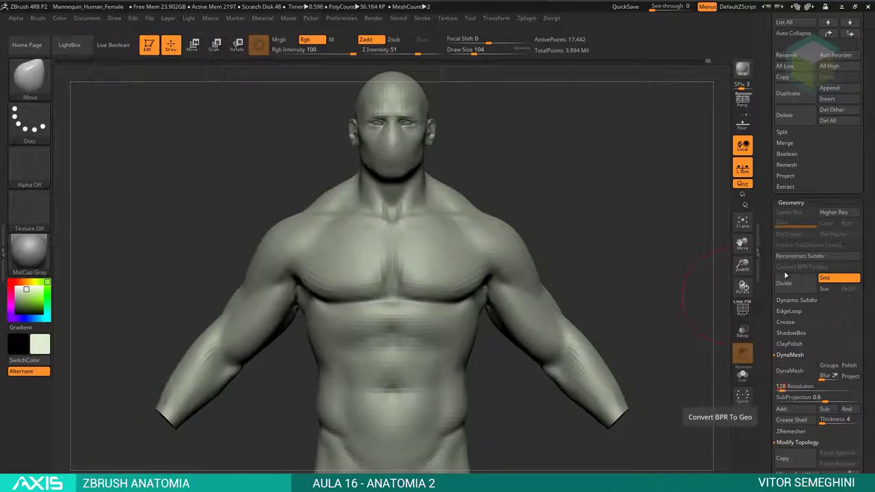
Step: Scale the model up slightly and DynaMesh at resolution 128, giving 127,774 points
left_click(781, 371)
key("w")
left_click_drag(399, 236, 400, 309)
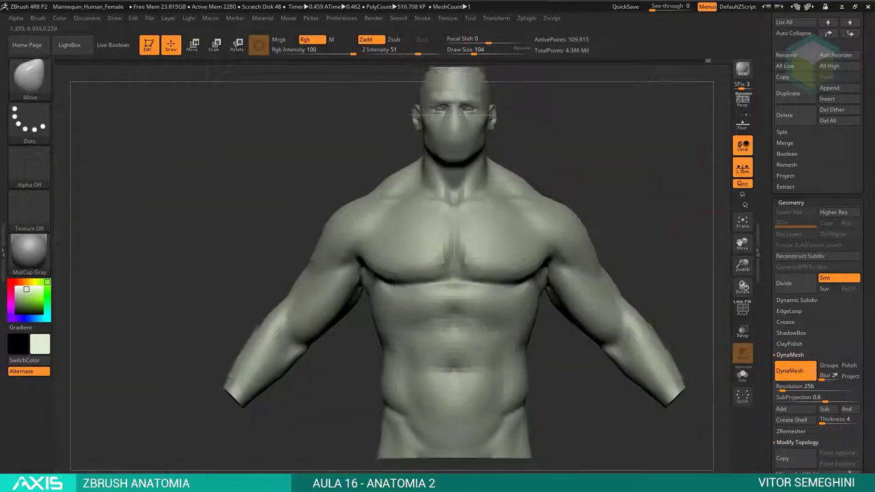
left_click(786, 387)
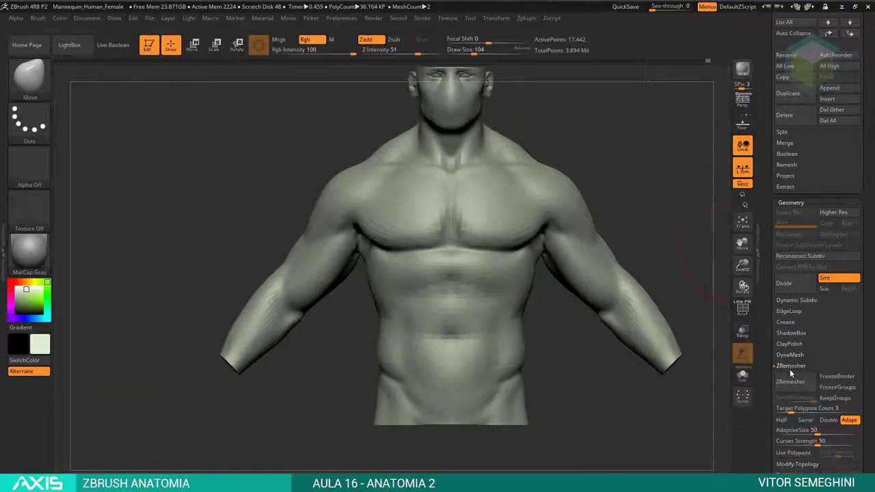
left_click(786, 370)
right_click_drag(615, 226, 626, 197, "ctrl")
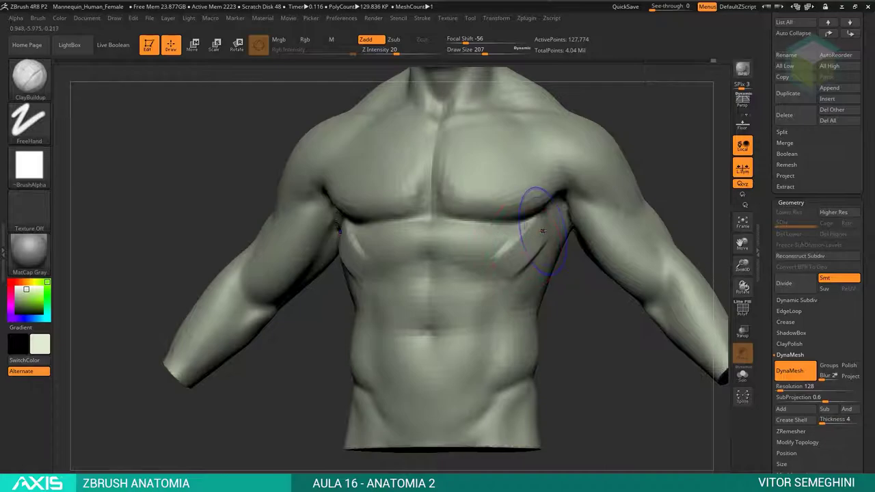
Step: Shrink the brush and Shift-smooth the abdominal muscles and belly from the front
mouse_move(541, 231)
right_mouse_down()
mouse_move(558, 261)
mouse_move(533, 254)
right_mouse_up()
key("space")
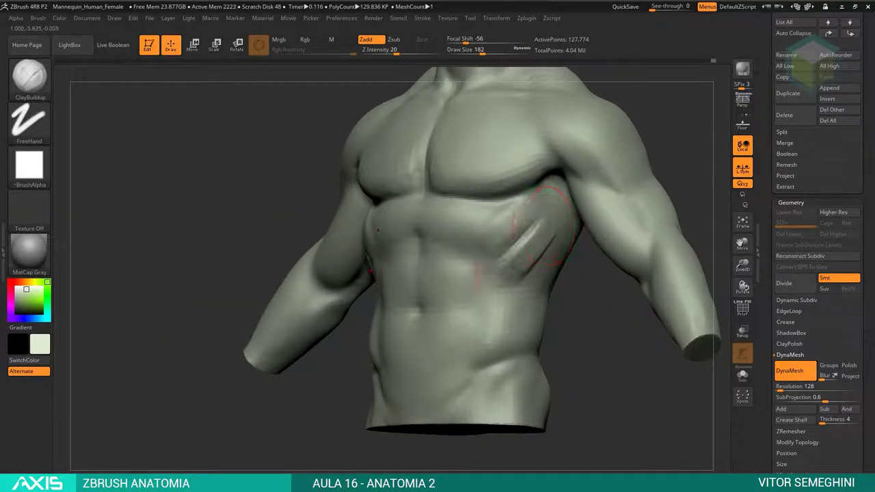
right_click_drag(547, 254, 465, 247)
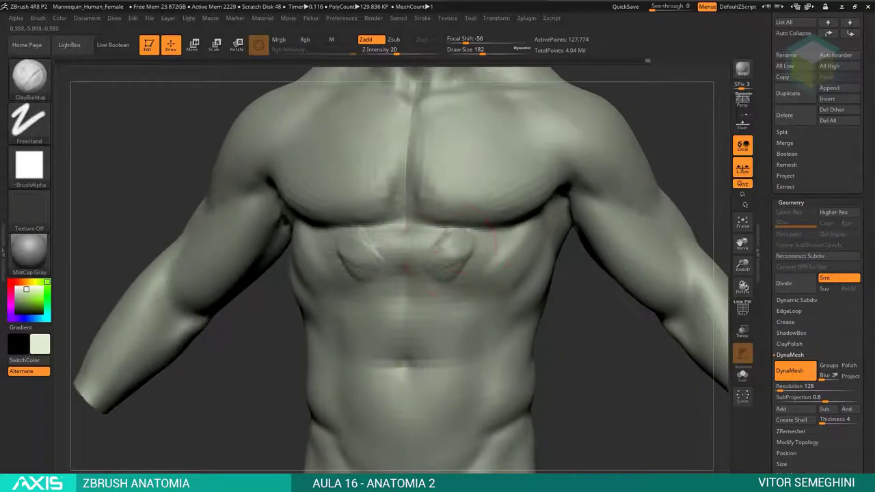
mouse_move(517, 266)
right_mouse_down()
mouse_move(527, 293)
mouse_move(533, 266)
mouse_move(550, 261)
right_mouse_up()
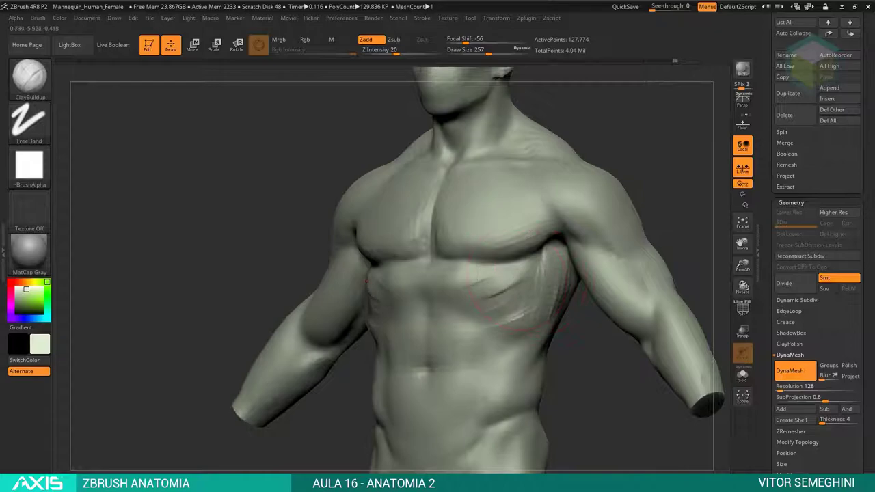
mouse_move(523, 294)
right_mouse_down("alt")
mouse_move(556, 351)
mouse_move(429, 278)
right_mouse_up("alt")
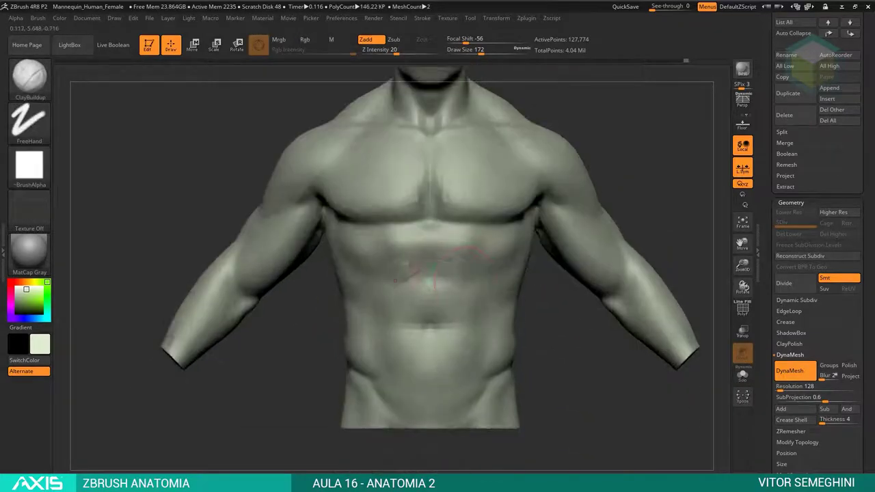
left_click_drag(429, 278, 430, 328, "shift")
left_click_drag(410, 273, 451, 274, "shift")
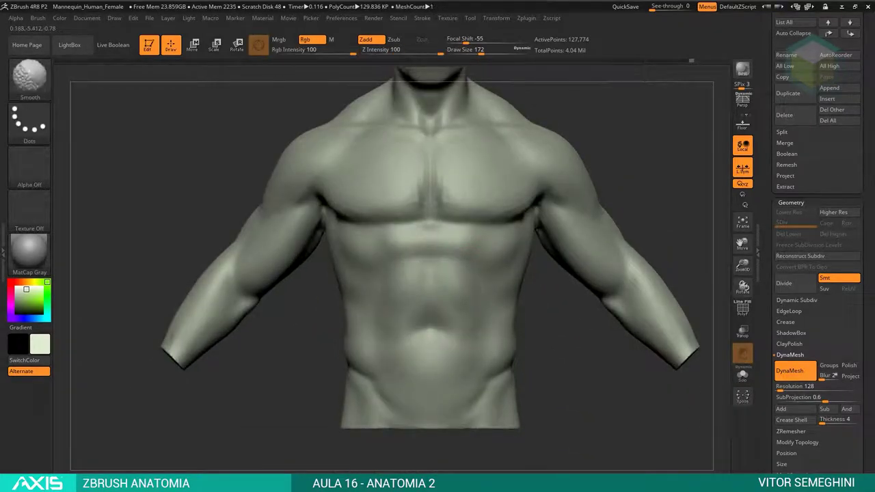
right_click_drag(409, 271, 402, 220, "alt")
left_click_drag(448, 297, 419, 296, "shift")
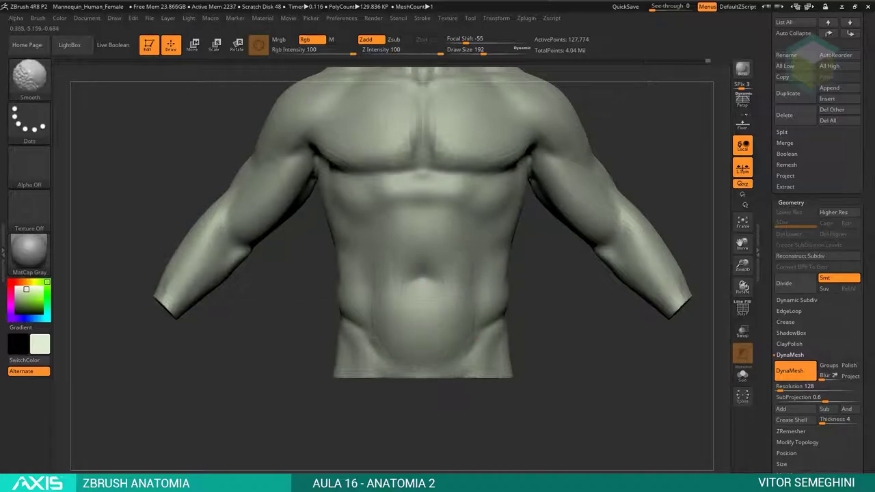
right_click_drag(455, 266, 421, 252)
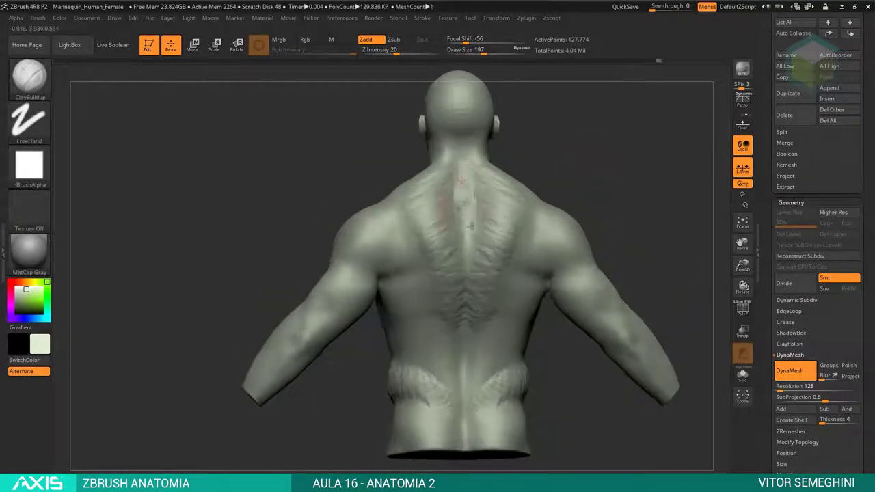
Step: Turn to a straight back view and re-sculpt the horizontal bands on the lower back
left_click_drag(584, 185, 542, 161)
mouse_move(519, 210)
left_mouse_down()
mouse_move(475, 179)
mouse_move(514, 186)
mouse_move(472, 248)
left_mouse_up()
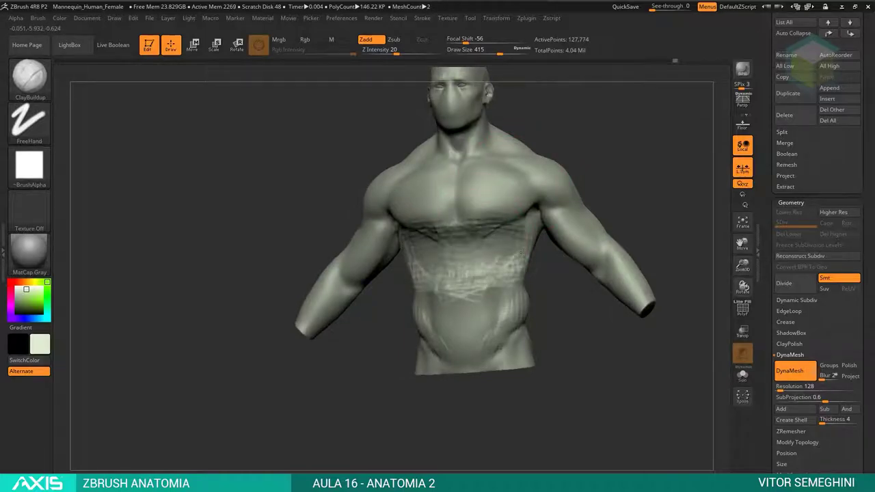
mouse_move(523, 251)
left_mouse_down()
mouse_move(605, 182)
mouse_move(454, 312)
left_mouse_up()
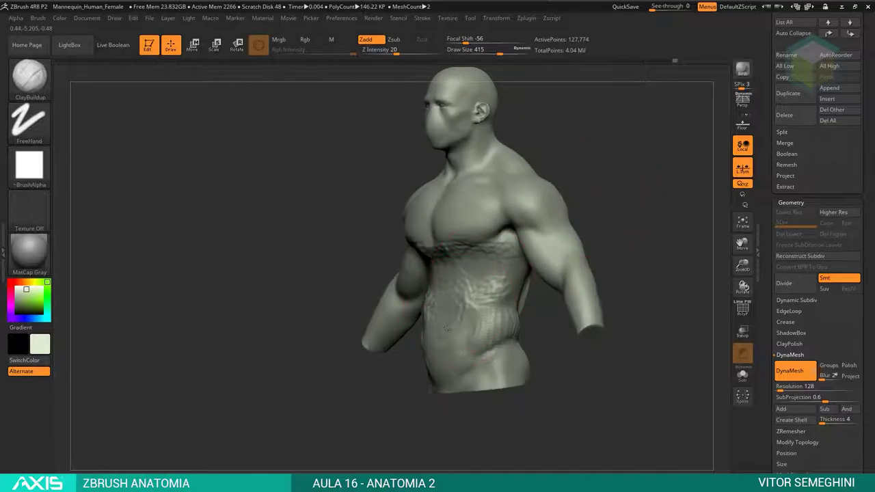
left_click_drag(611, 185, 543, 211)
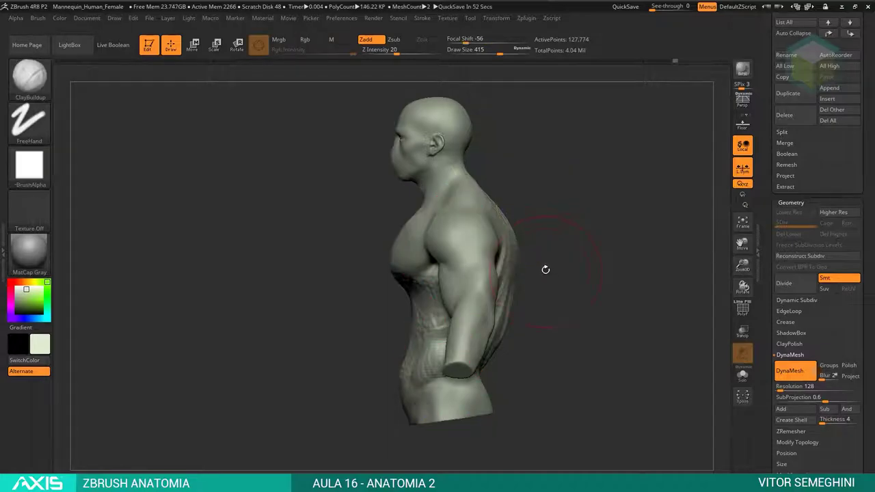
left_click_drag(552, 278, 482, 290, "shift")
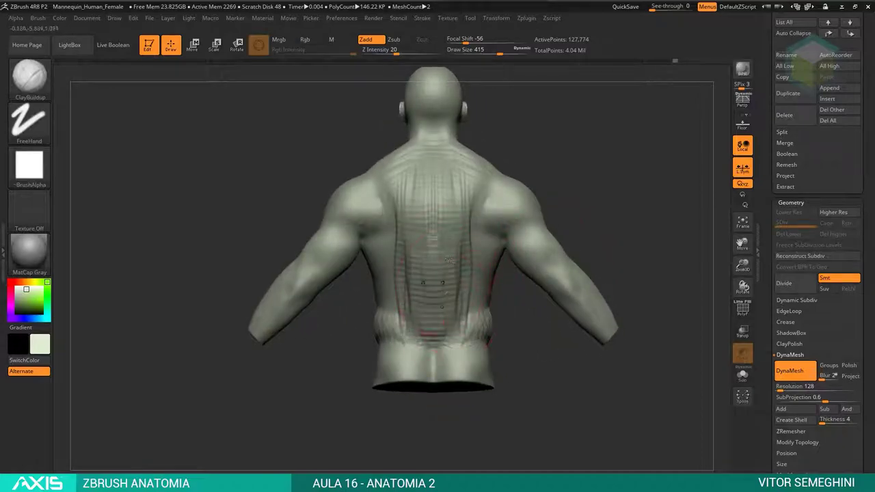
mouse_move(449, 258)
left_mouse_down()
mouse_move(440, 251)
mouse_move(484, 308)
left_mouse_up()
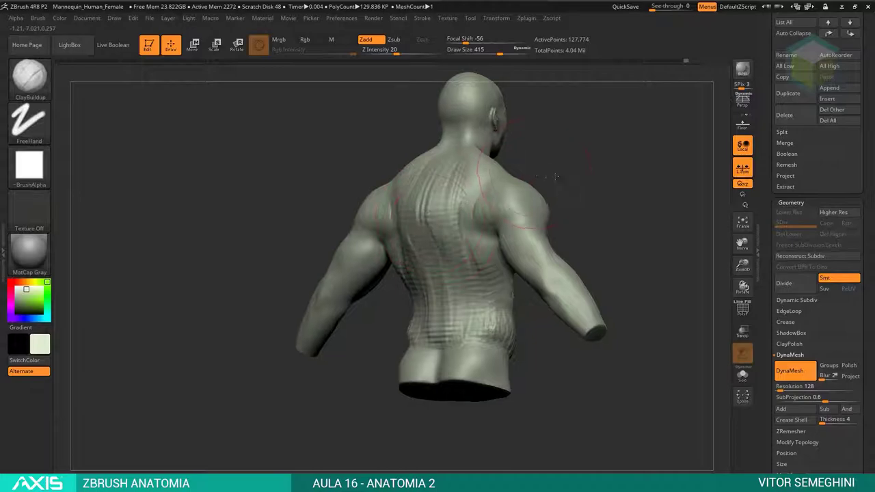
mouse_move(429, 214)
left_mouse_down()
mouse_move(418, 198)
mouse_move(432, 254)
left_mouse_up()
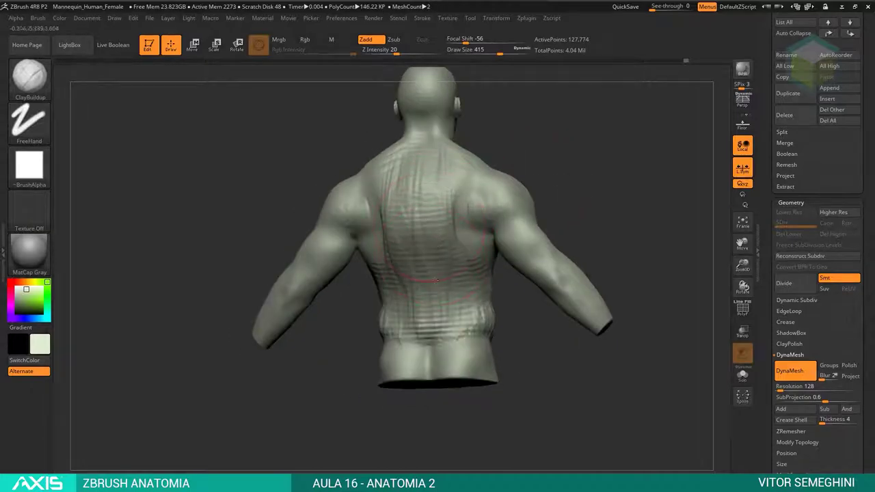
left_click_drag(489, 221, 527, 180)
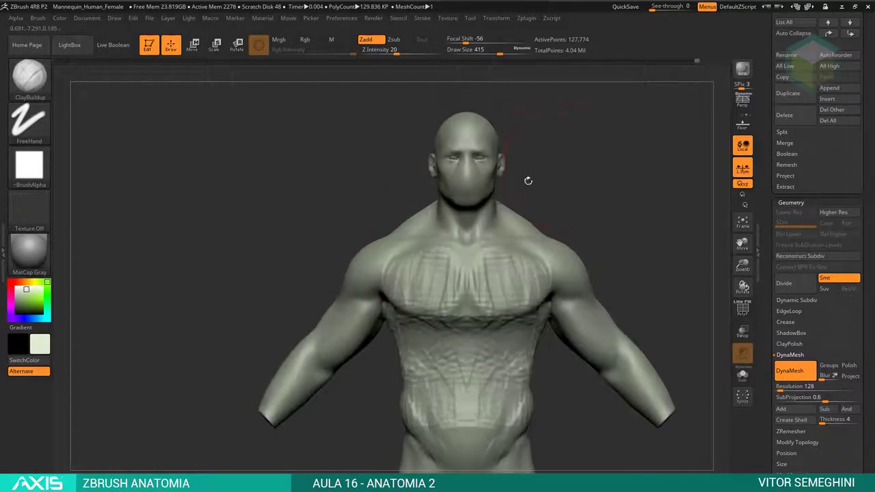
Step: Reduce the brush size, return to a front view and undo the last sculpt stroke
right_click(469, 260)
mouse_move(470, 259)
left_mouse_down()
mouse_move(567, 146)
mouse_move(476, 230)
left_mouse_up()
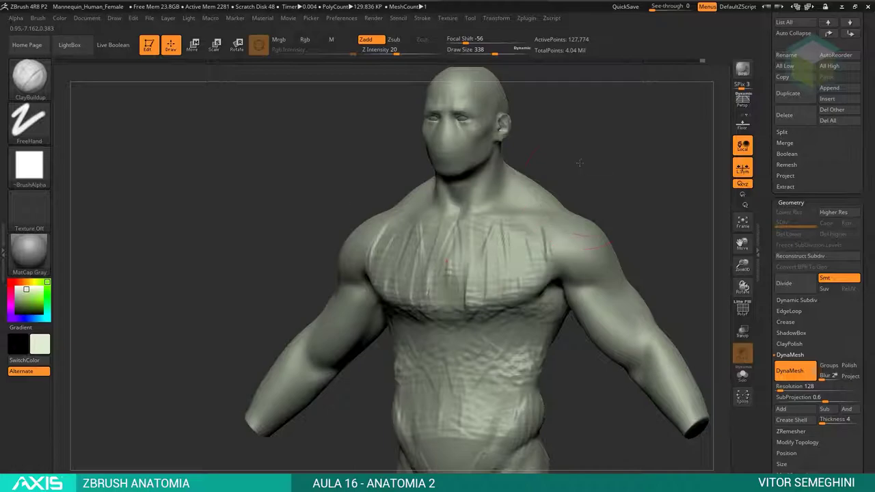
left_click_drag(579, 163, 490, 270)
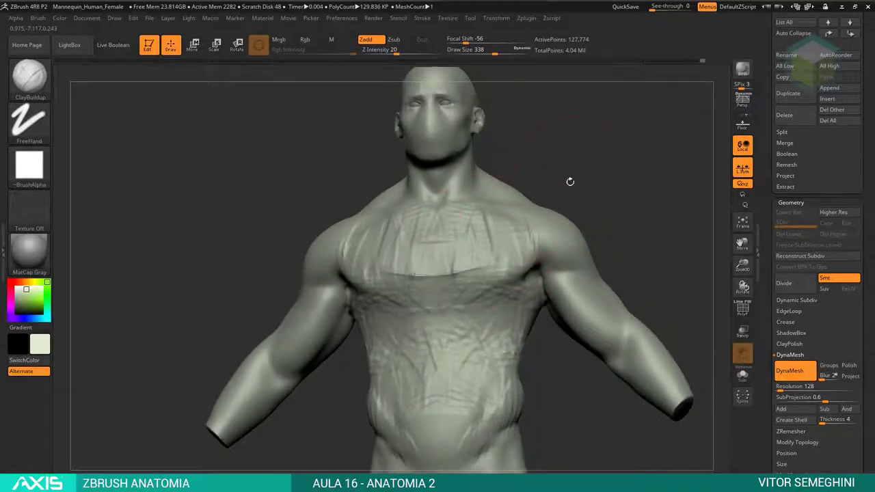
key("ctrl+z")
mouse_move(570, 181)
left_mouse_down()
mouse_move(588, 168)
mouse_move(462, 219)
left_mouse_up()
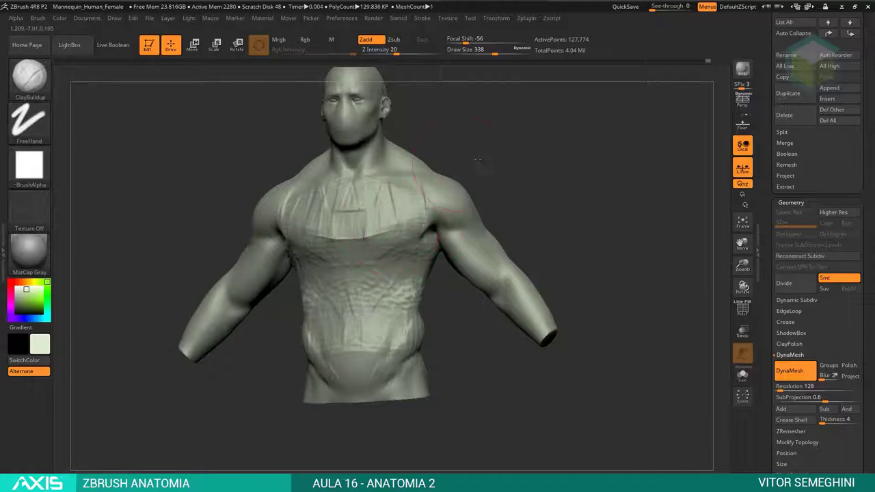
left_click_drag(478, 160, 465, 200)
scroll(446, 226, "up", 2)
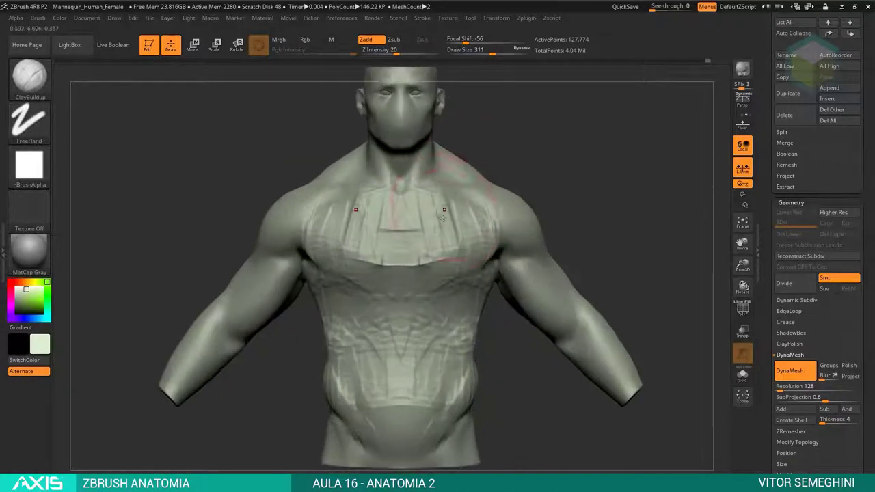
key("space")
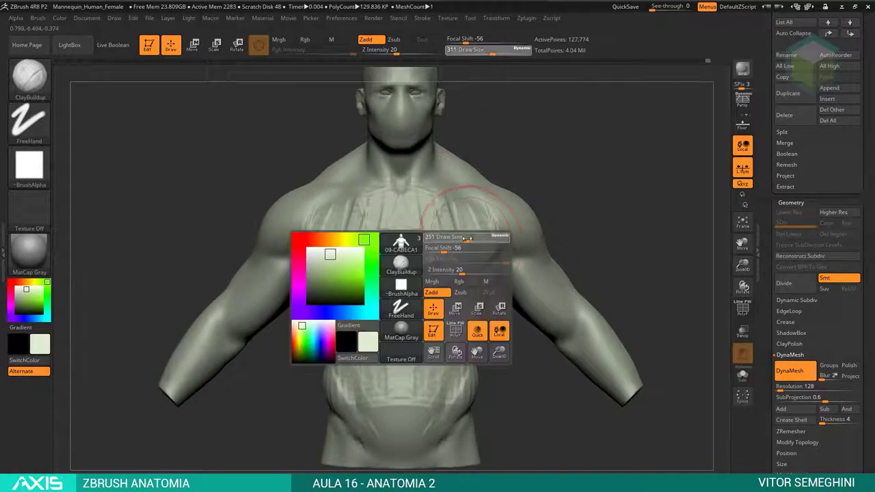
left_click_drag(477, 236, 482, 239)
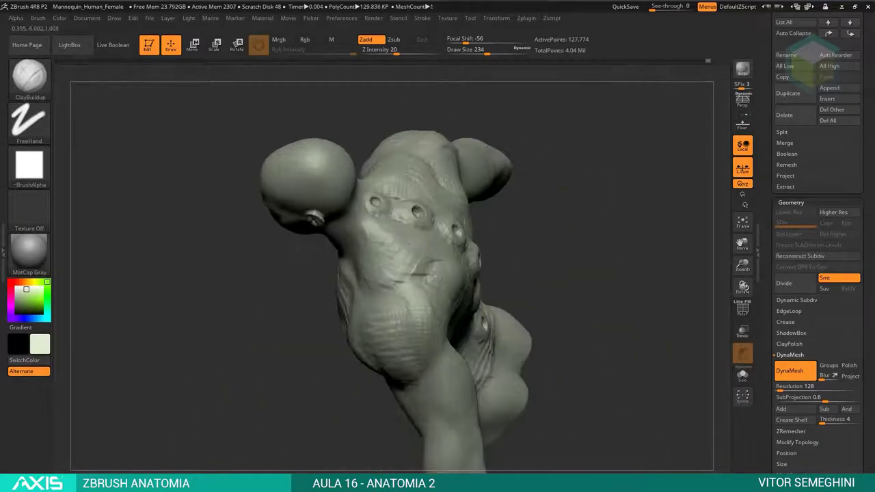
mouse_move(478, 274)
left_mouse_down()
mouse_move(554, 141)
mouse_move(626, 181)
mouse_move(498, 236)
mouse_move(558, 140)
mouse_move(572, 164)
left_mouse_up()
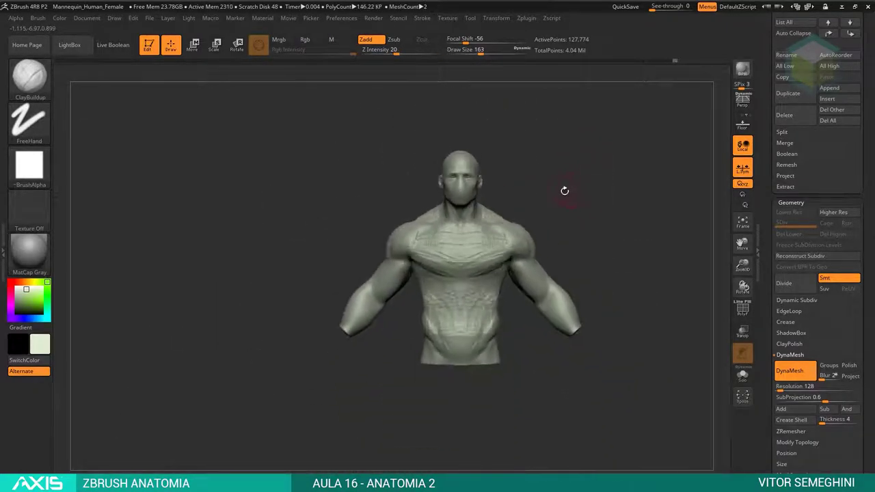
left_click_drag(553, 219, 568, 201)
Step: Orbit from the front around to the back of the neck and zoom in on the vertebrae
key("w")
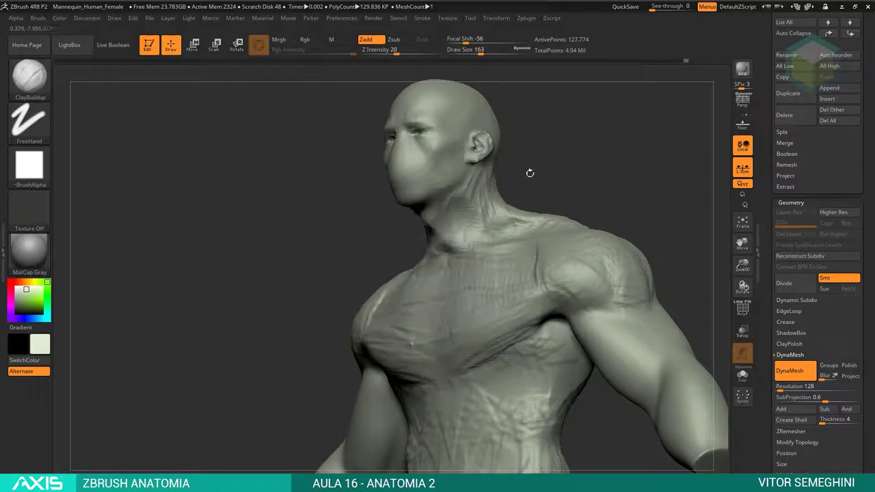
left_click_drag(530, 173, 404, 241)
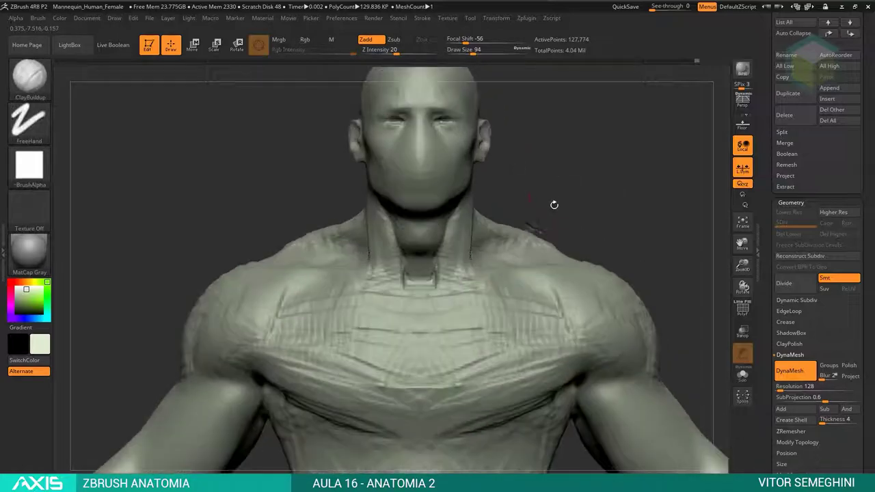
mouse_move(554, 201)
left_mouse_down()
mouse_move(448, 237)
mouse_move(469, 220)
mouse_move(566, 235)
mouse_move(456, 267)
left_mouse_up()
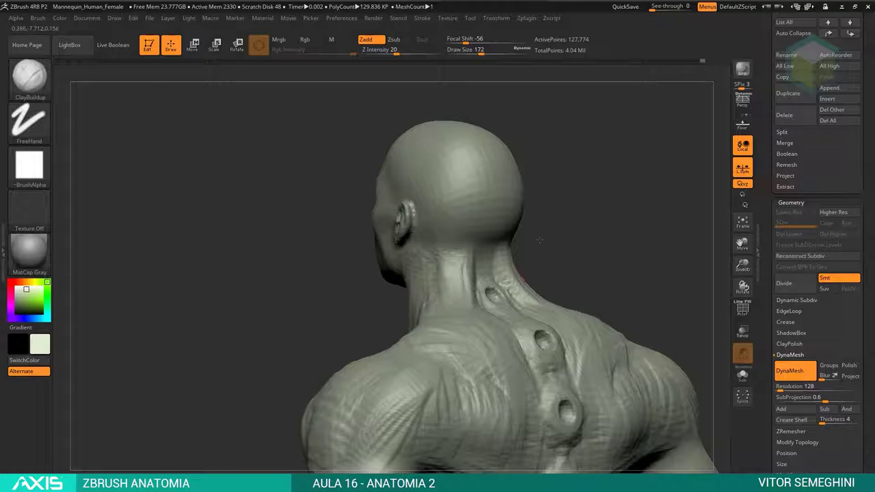
mouse_move(539, 240)
left_mouse_down()
mouse_move(507, 276)
mouse_move(580, 255)
mouse_move(489, 253)
mouse_move(444, 265)
left_mouse_up()
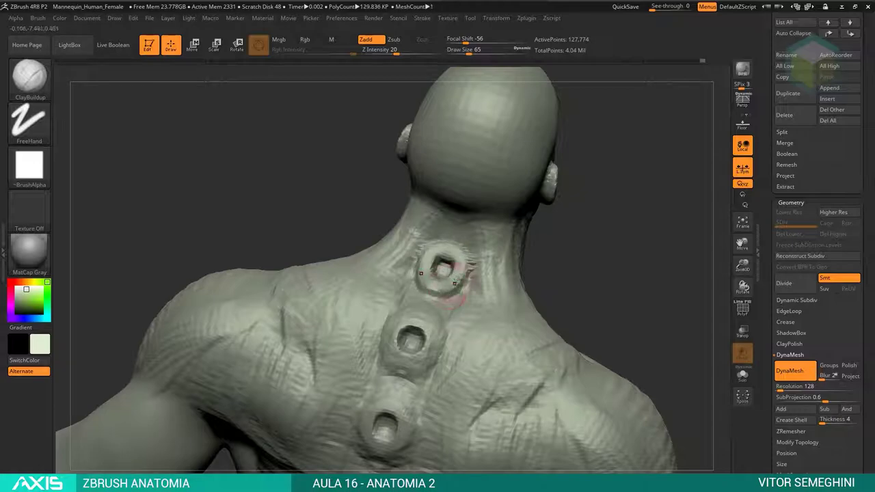
mouse_move(499, 279)
left_mouse_down("alt")
mouse_move(544, 212)
mouse_move(539, 276)
mouse_move(522, 269)
mouse_move(500, 287)
left_mouse_up("alt")
Step: Switch to the Move brush with B, M, V and shrink it slightly
key("b")
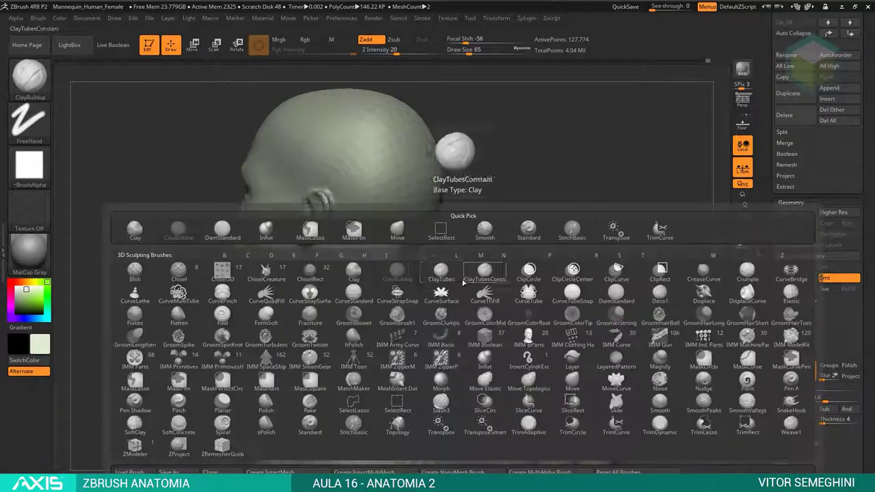
key("m")
key("v")
key("space")
left_click_drag(446, 268, 437, 293)
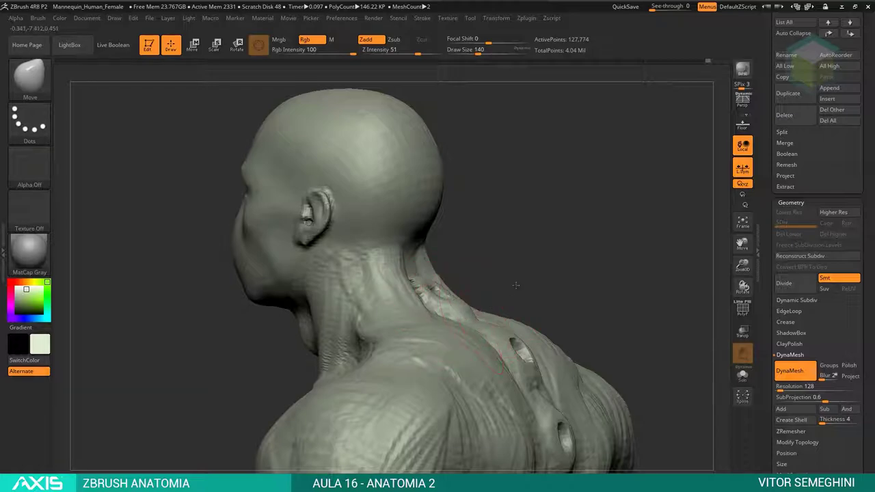
Step: Orbit around the neck and torso and raise the Move brush Draw Size to 145
mouse_move(516, 284)
left_mouse_down()
mouse_move(527, 265)
mouse_move(519, 274)
mouse_move(439, 248)
left_mouse_up()
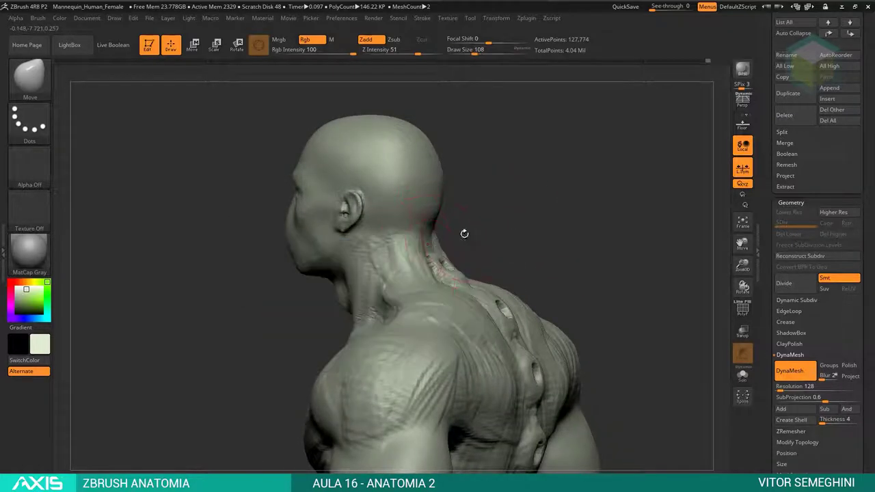
right_click_drag(462, 233, 492, 220)
mouse_move(502, 217)
left_mouse_down()
mouse_move(529, 159)
mouse_move(565, 176)
left_mouse_up()
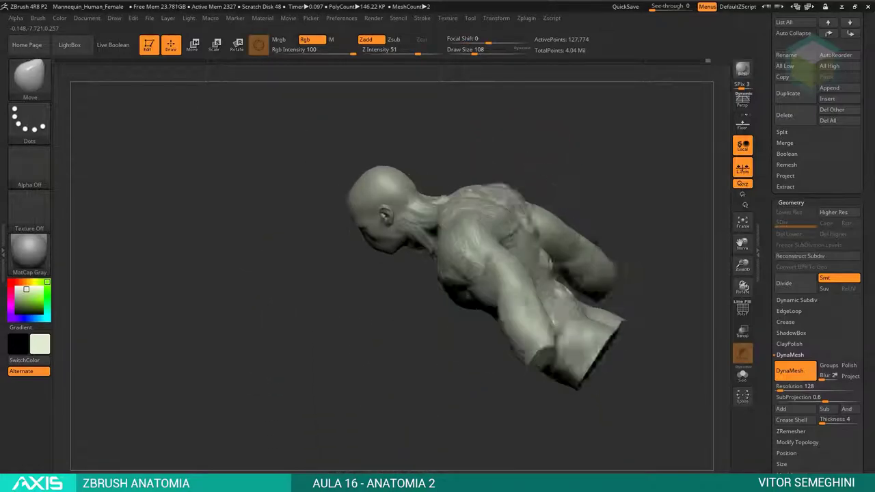
right_click(470, 250)
left_click_drag(445, 250, 455, 250)
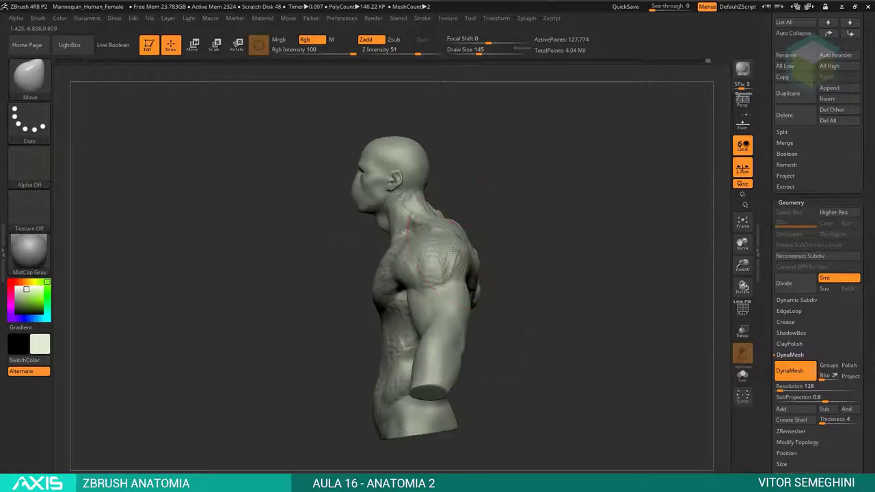
mouse_move(523, 312)
left_mouse_down()
mouse_move(510, 198)
mouse_move(547, 248)
mouse_move(600, 155)
mouse_move(589, 170)
left_mouse_up()
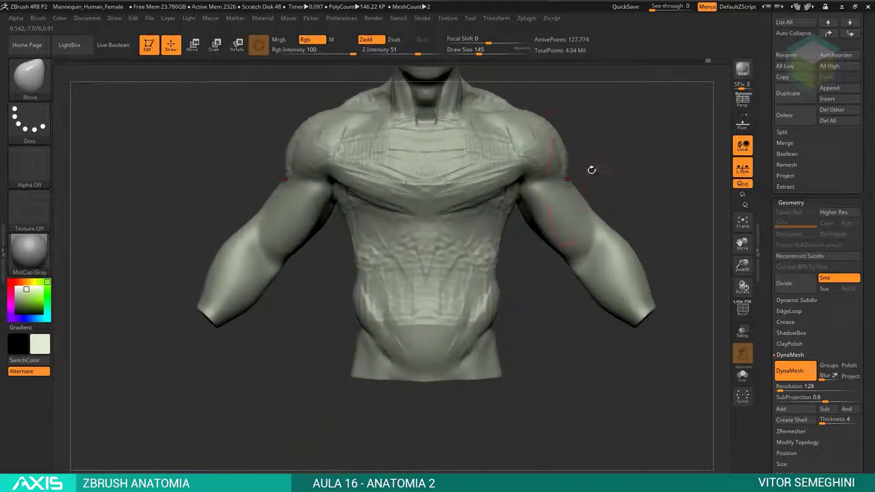
Step: Switch back to ClayBuildup and raise its Draw Size to 274
key("b")
key("c")
key("b")
right_click(418, 232)
left_click_drag(403, 230, 417, 229)
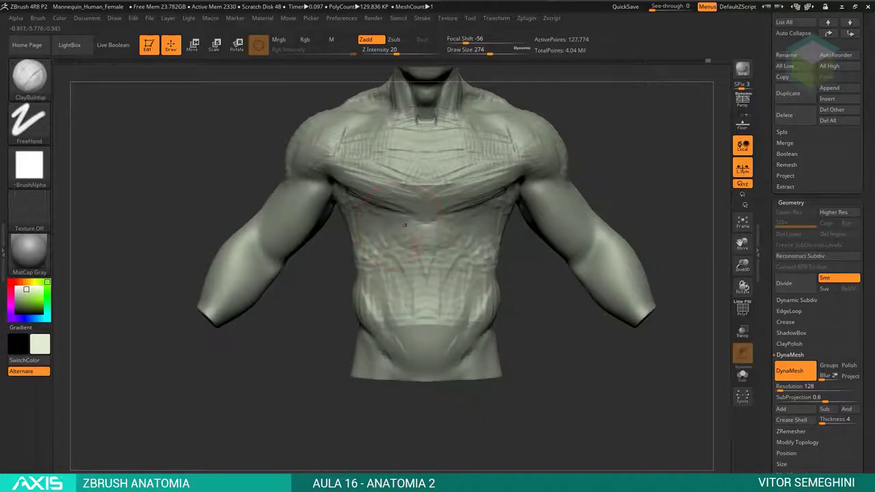
mouse_move(443, 311)
left_mouse_down()
mouse_move(539, 266)
mouse_move(384, 275)
left_mouse_up()
Step: Build vertical clay strokes down the belly and soften the rib ridges
left_click_drag(352, 246, 352, 311)
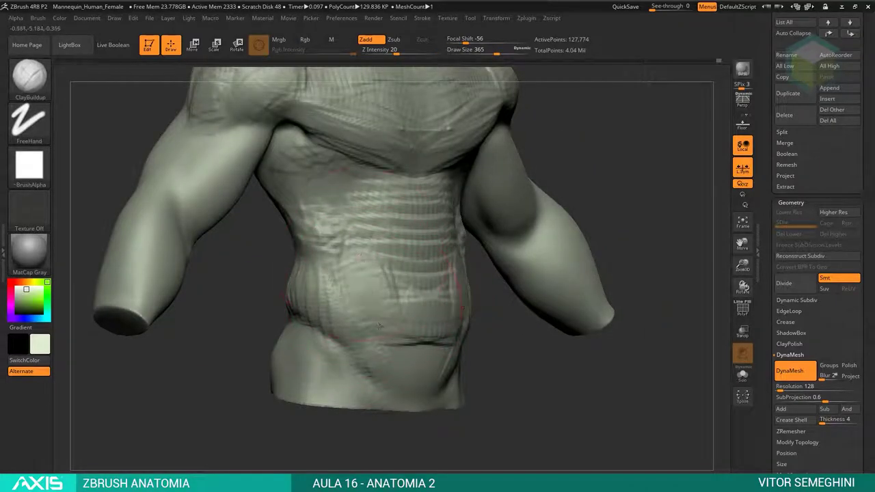
mouse_move(451, 308)
left_mouse_down()
mouse_move(444, 355)
mouse_move(427, 359)
left_mouse_up()
mouse_move(424, 307)
left_mouse_down()
mouse_move(432, 295)
mouse_move(437, 376)
mouse_move(444, 369)
left_mouse_up()
left_click_drag(461, 308, 464, 362)
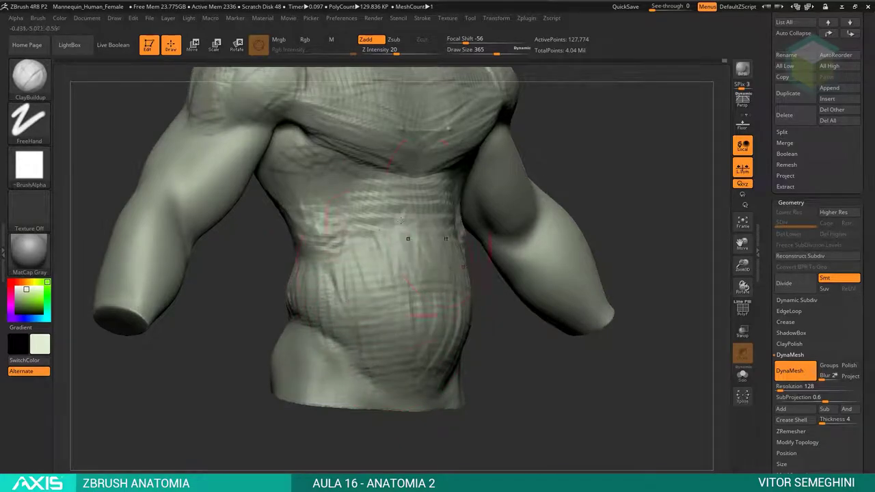
key("f")
left_click_drag(401, 220, 431, 238)
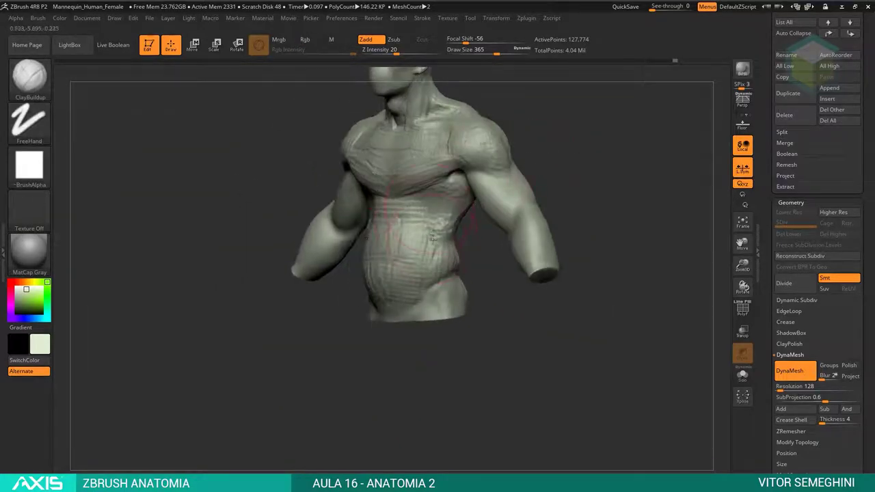
right_click_drag(432, 239, 479, 230, "ctrl")
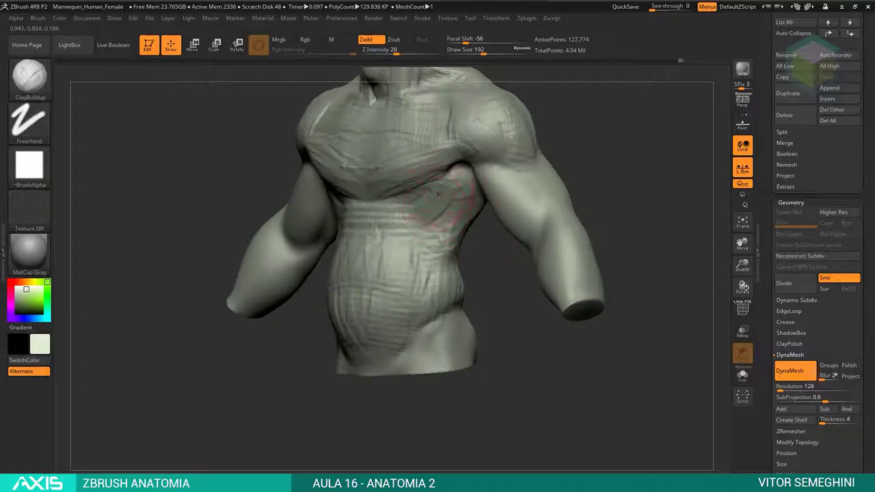
Step: Carve a groove down the sternum at Draw Size 116, then enlarge the brush to 145
key("[")
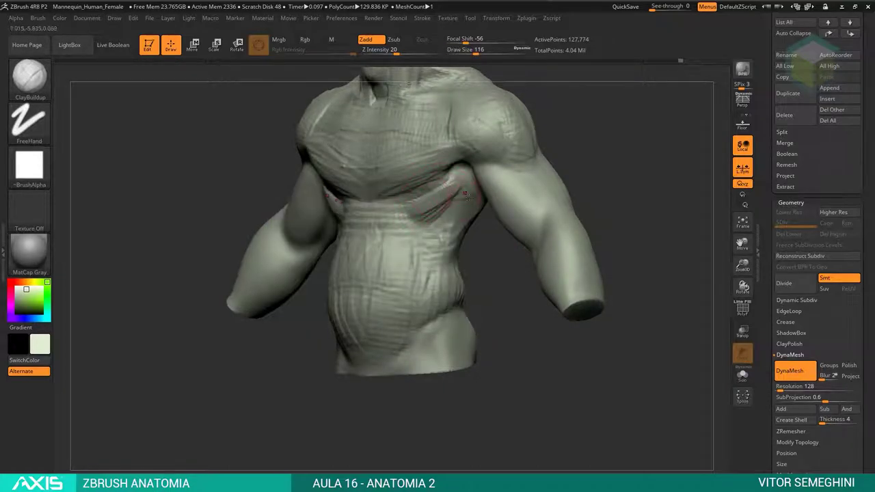
left_click_drag(451, 195, 355, 198)
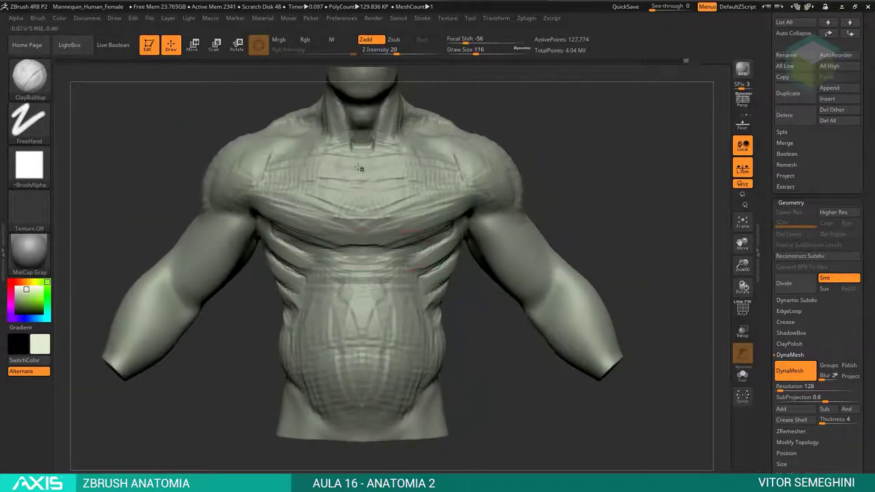
left_click_drag(358, 168, 362, 228)
key("bracketright")
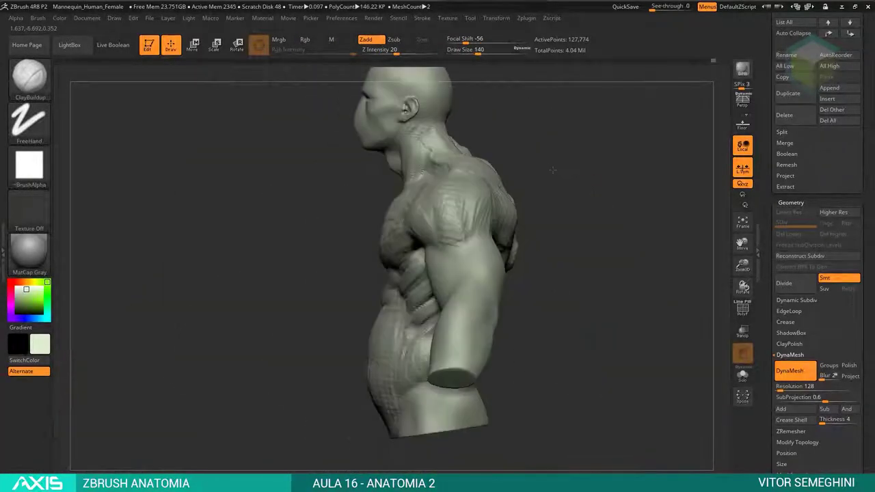
Step: Turn the bust to a side profile and draw a slice line across it
mouse_move(615, 226)
left_mouse_down()
mouse_move(559, 216)
mouse_move(388, 233)
left_mouse_up()
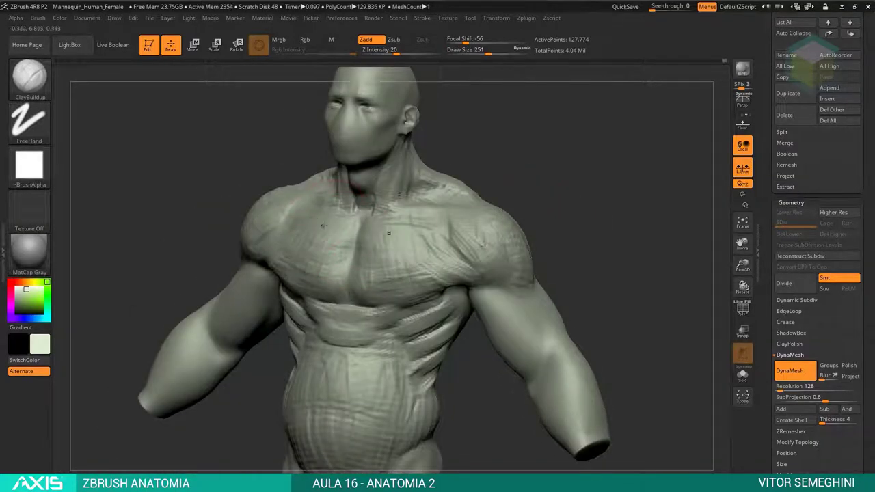
left_click_drag(486, 179, 680, 61)
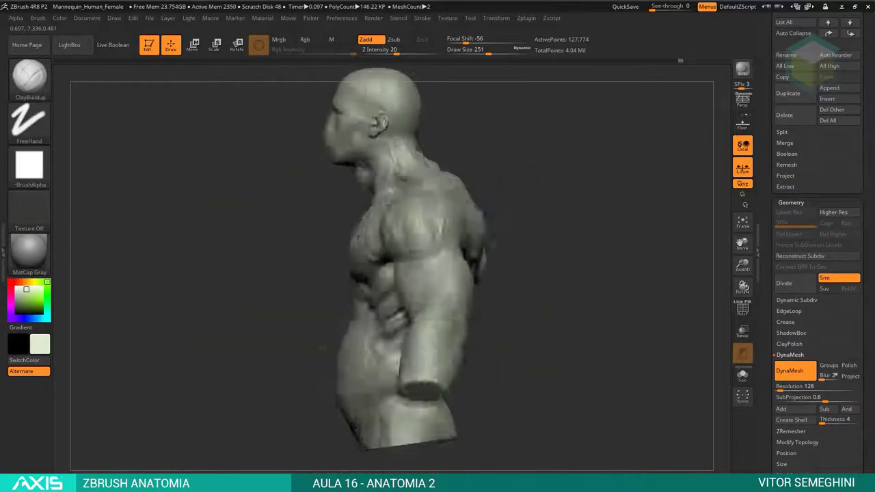
left_click_drag(559, 164, 462, 319, "ctrl+shift")
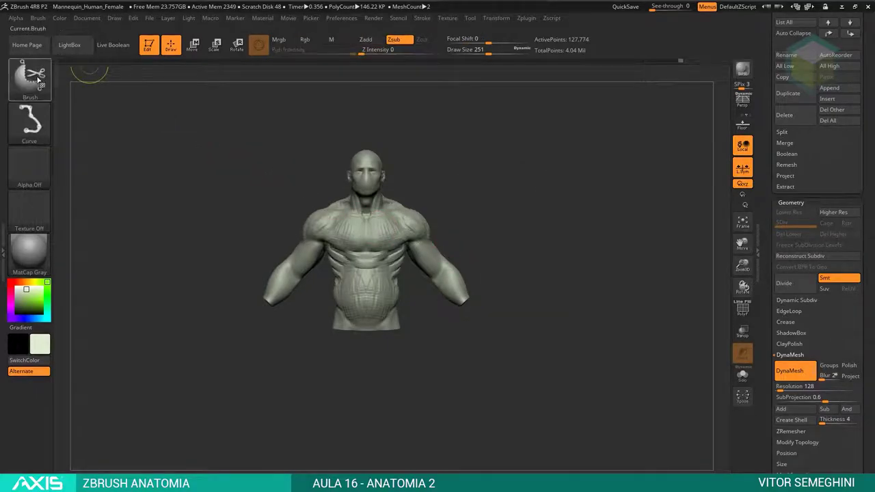
Step: Hide part of the arm and torso with the SelectRect brush
left_click(38, 80)
left_click(348, 130)
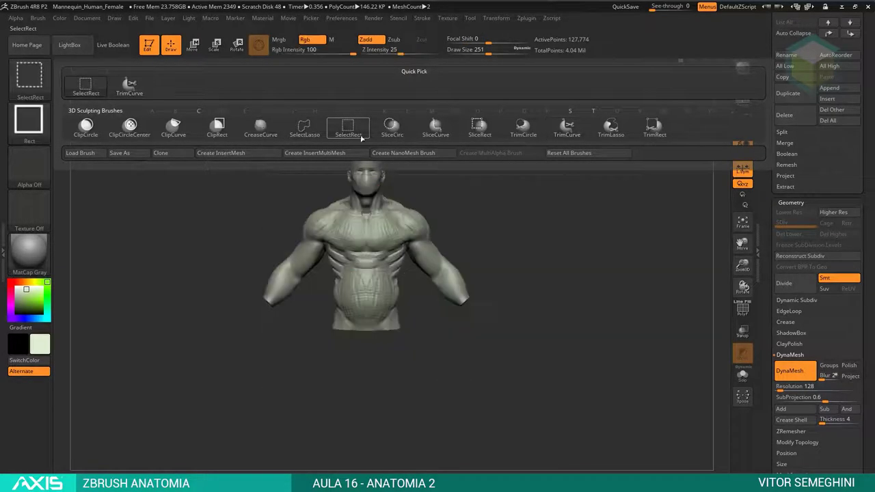
mouse_move(408, 185)
left_mouse_down("ctrl+alt+shift")
mouse_move(566, 346)
mouse_move(447, 273)
left_mouse_up("ctrl+alt+shift")
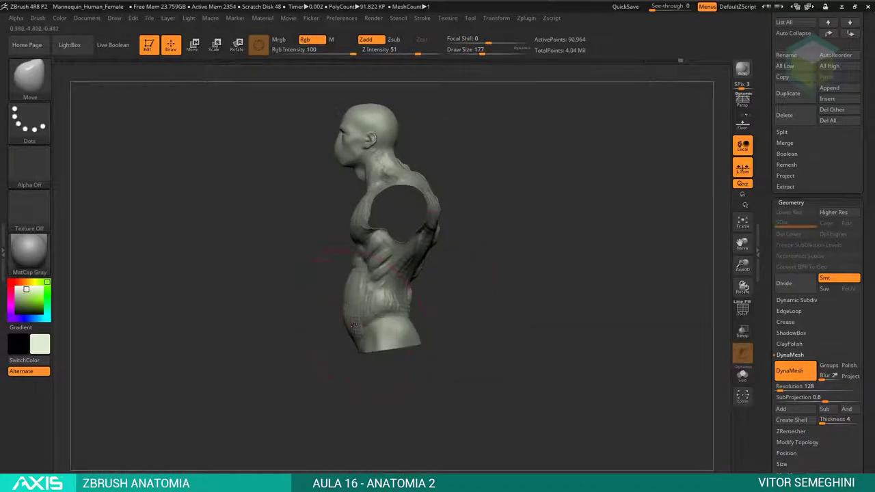
mouse_move(354, 325)
left_mouse_down()
mouse_move(478, 328)
mouse_move(437, 321)
mouse_move(432, 228)
mouse_move(461, 120)
mouse_move(537, 195)
mouse_move(437, 205)
mouse_move(449, 175)
mouse_move(415, 130)
mouse_move(400, 248)
mouse_move(423, 248)
left_mouse_up()
Step: Select the eye sphere subtool, then the 09-CABECA1 head subtool, and face the front
key("w")
left_click(437, 205, "alt")
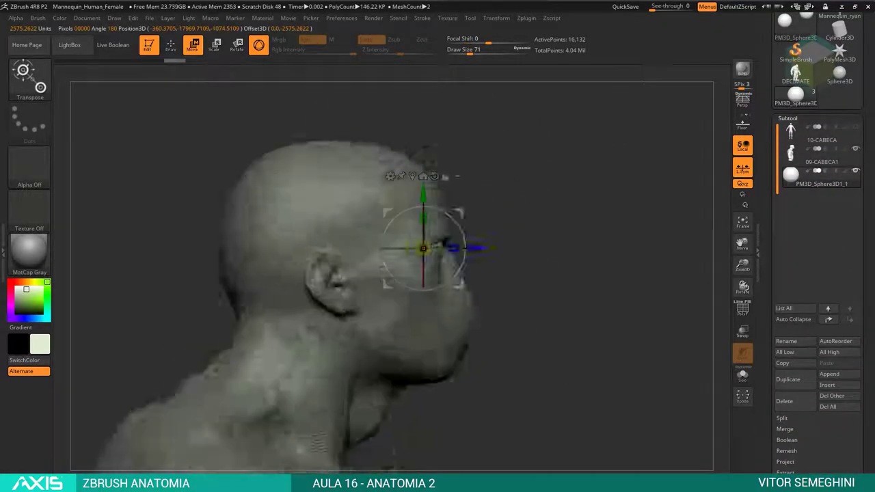
left_click(390, 319, "alt")
key("q")
mouse_move(519, 300)
left_mouse_down()
mouse_move(565, 228)
mouse_move(376, 271)
mouse_move(417, 276)
mouse_move(410, 272)
mouse_move(437, 260)
mouse_move(415, 183)
left_mouse_up()
Step: Sculpt the cheek folds with ClayBuildup, adjusting forms with the Move brush
key("b")
key("c")
key("b")
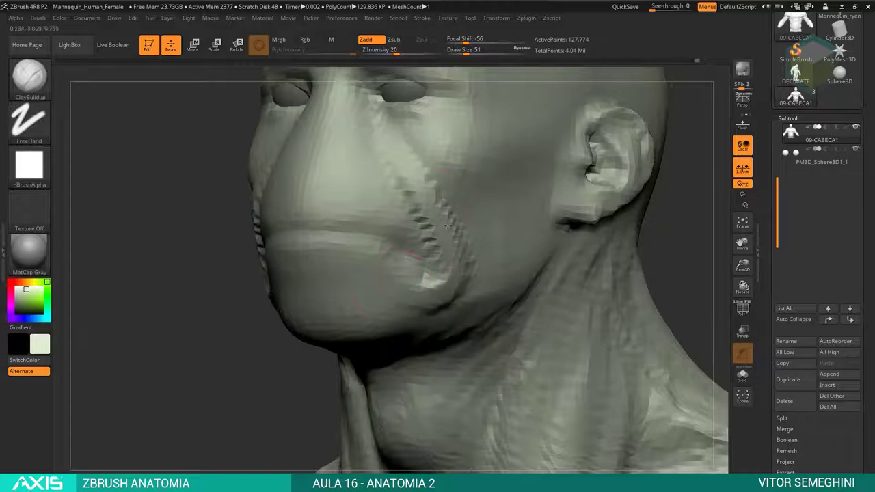
mouse_move(519, 205)
left_mouse_down()
mouse_move(598, 209)
mouse_move(588, 260)
mouse_move(430, 195)
mouse_move(422, 219)
mouse_move(478, 266)
left_mouse_up()
key("b")
key("m")
key("v")
key("space")
key("b")
key("c")
key("b")
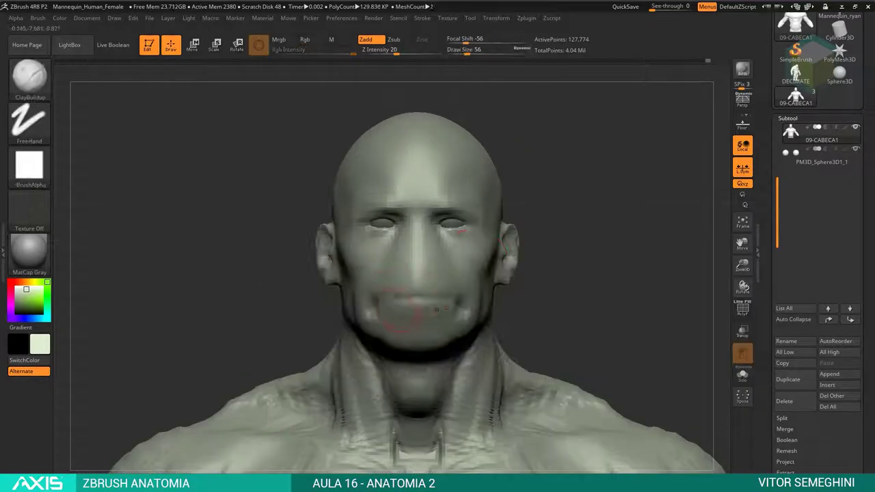
mouse_move(430, 311)
left_mouse_down()
mouse_move(424, 287)
mouse_move(479, 273)
mouse_move(413, 294)
left_mouse_up()
key("b")
Step: Carve the lip line and creases with DamStandard, then return to the Move brush
key("d")
key("s")
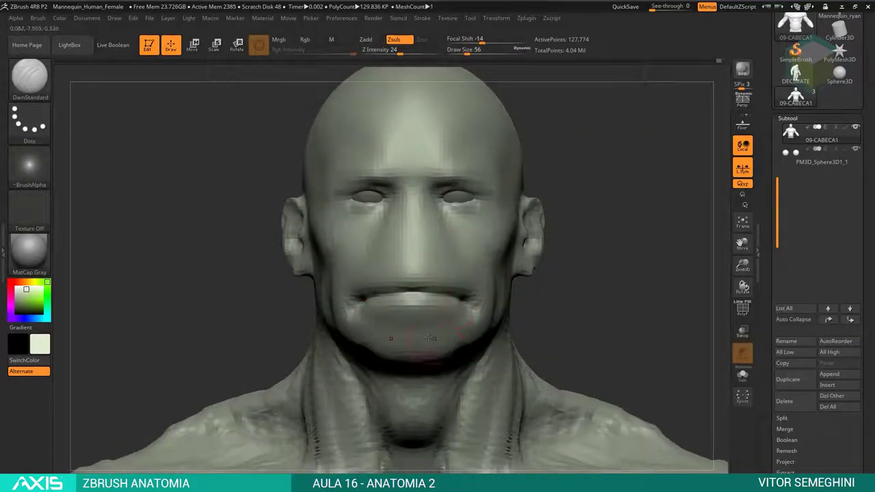
mouse_move(440, 336)
left_mouse_down()
mouse_move(519, 318)
mouse_move(444, 321)
mouse_move(430, 276)
left_mouse_up()
key("b")
key("m")
key("v")
mouse_move(644, 195)
left_mouse_down()
mouse_move(578, 280)
mouse_move(396, 274)
mouse_move(505, 308)
mouse_move(505, 205)
mouse_move(592, 267)
left_mouse_up()
Step: Set the brush Draw Size to 116 and switch back to ClayBuildup
right_click(592, 267)
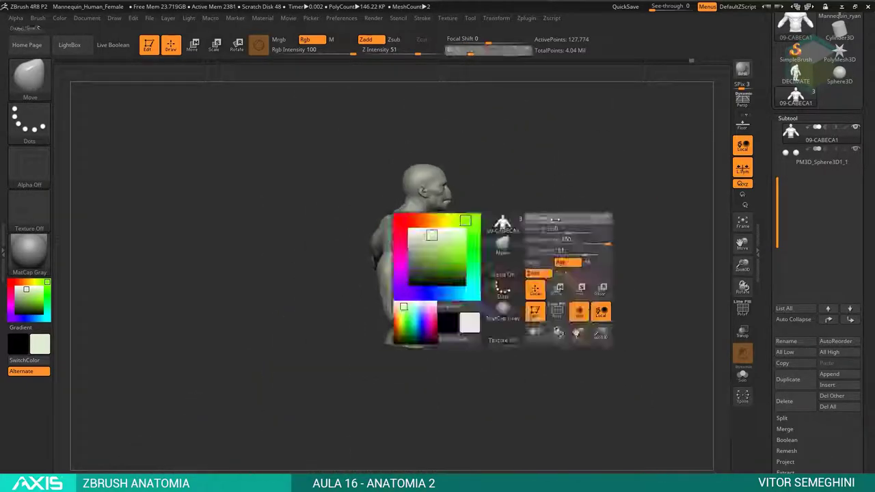
left_click_drag(478, 287, 592, 267)
key("b")
key("c")
key("b")
Step: Orbit around the bust from back to front and enable Persp
left_click_drag(506, 273, 505, 226, "alt")
left_click_drag(506, 273, 478, 287)
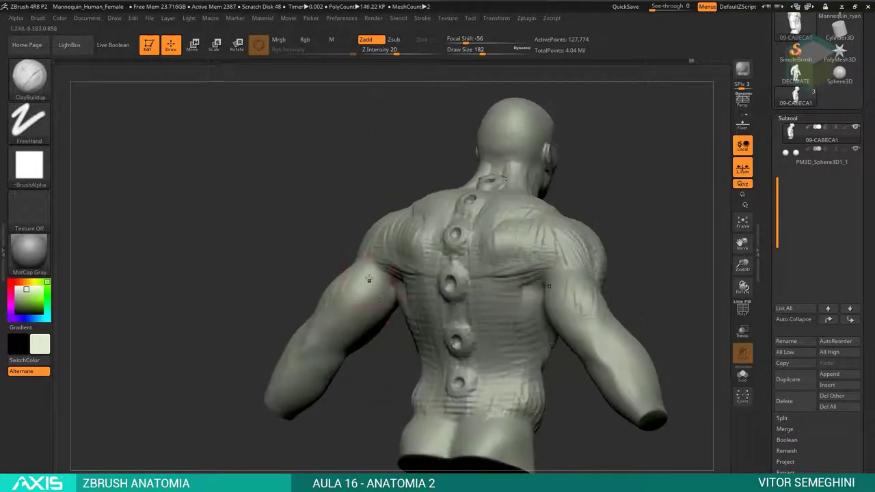
mouse_move(560, 294)
left_mouse_down()
mouse_move(558, 198)
mouse_move(479, 274)
mouse_move(354, 294)
left_mouse_up()
mouse_move(510, 177)
left_mouse_down()
mouse_move(500, 185)
mouse_move(544, 198)
mouse_move(531, 163)
left_mouse_up()
key("p")
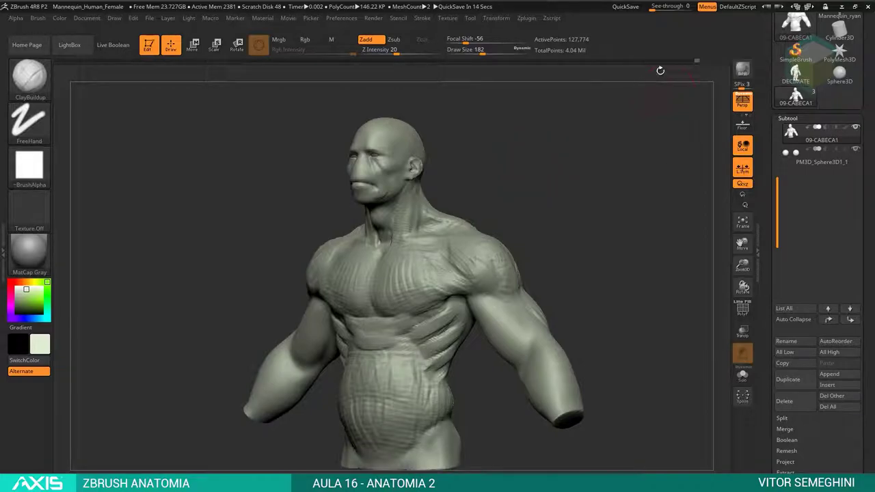
Step: Scrub the Undo History back to an earlier state with smooth, defined pectorals and abdominals
mouse_move(692, 64)
left_mouse_down()
mouse_move(372, 86)
mouse_move(401, 98)
left_mouse_up()
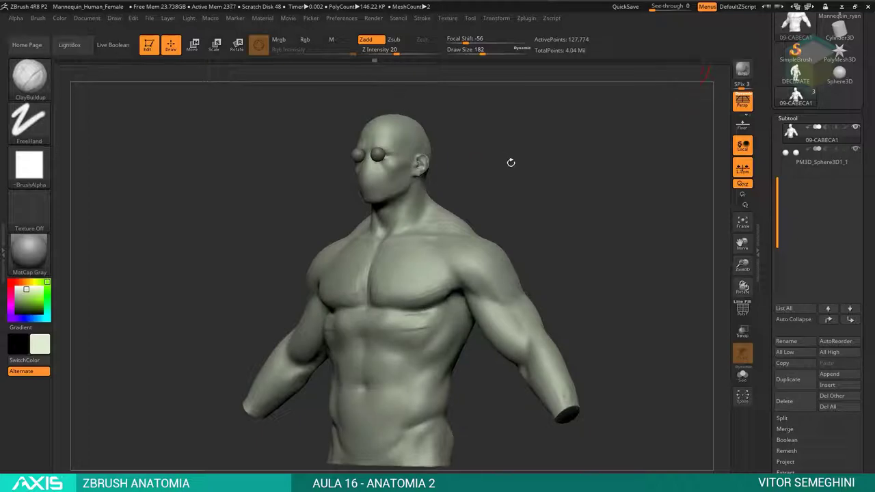
mouse_move(508, 162)
left_mouse_down()
mouse_move(529, 166)
mouse_move(490, 148)
mouse_move(517, 170)
mouse_move(419, 162)
mouse_move(552, 190)
mouse_move(563, 177)
left_mouse_up()
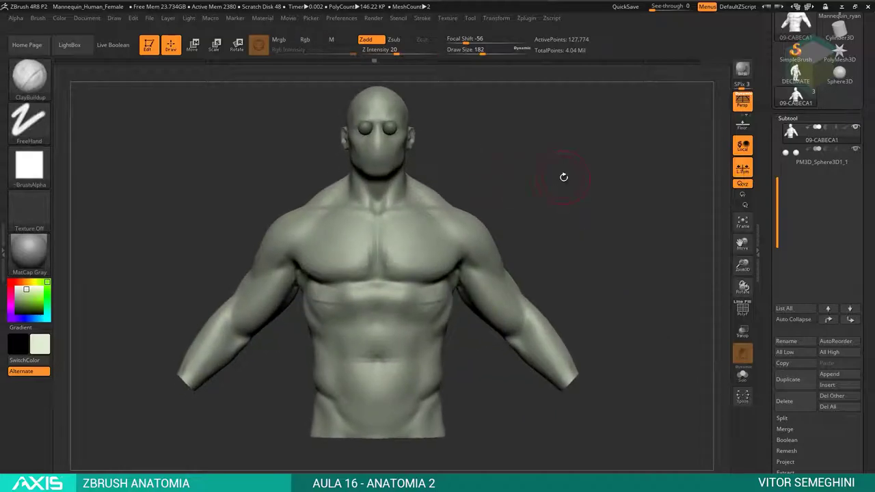